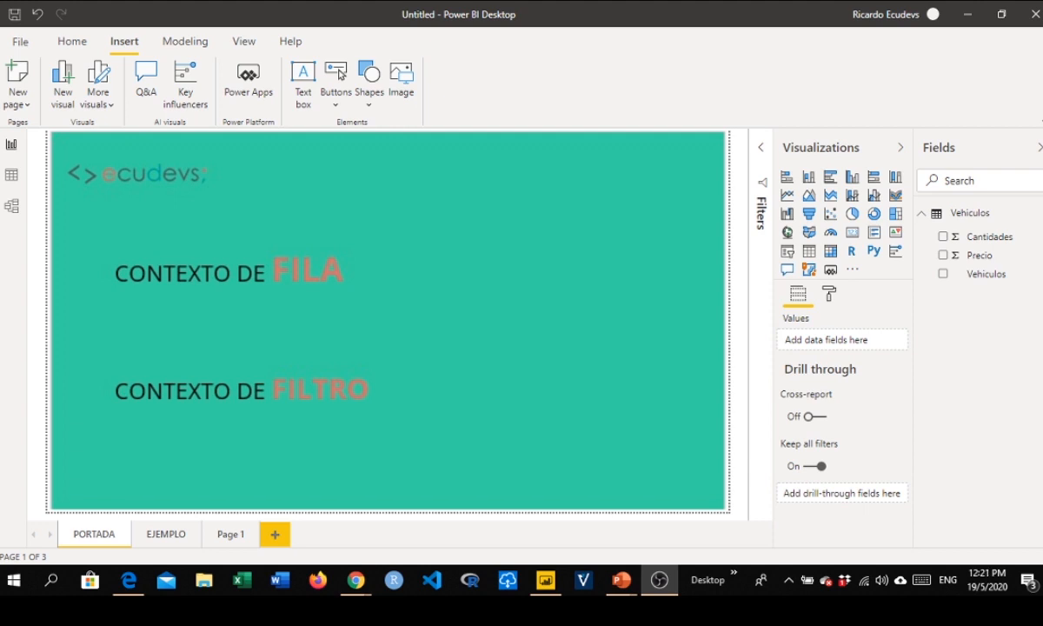
# Step: Examine the data rows of the Vehiculos table and the filter-versus-row context formula on the EJEMPLO page
pyautogui.click(11, 174)
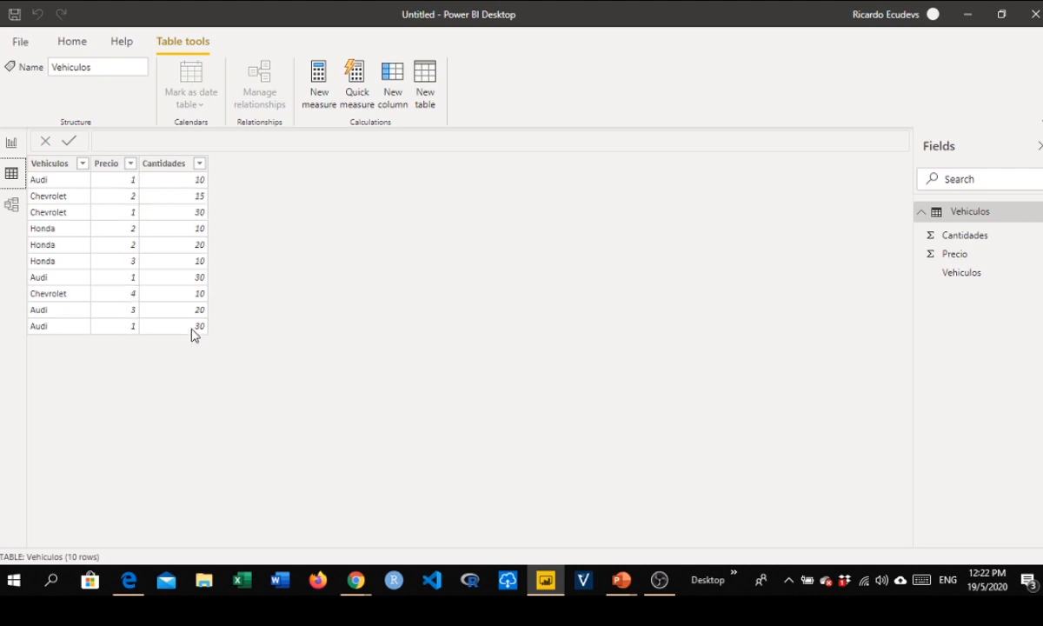
pyautogui.click(12, 142)
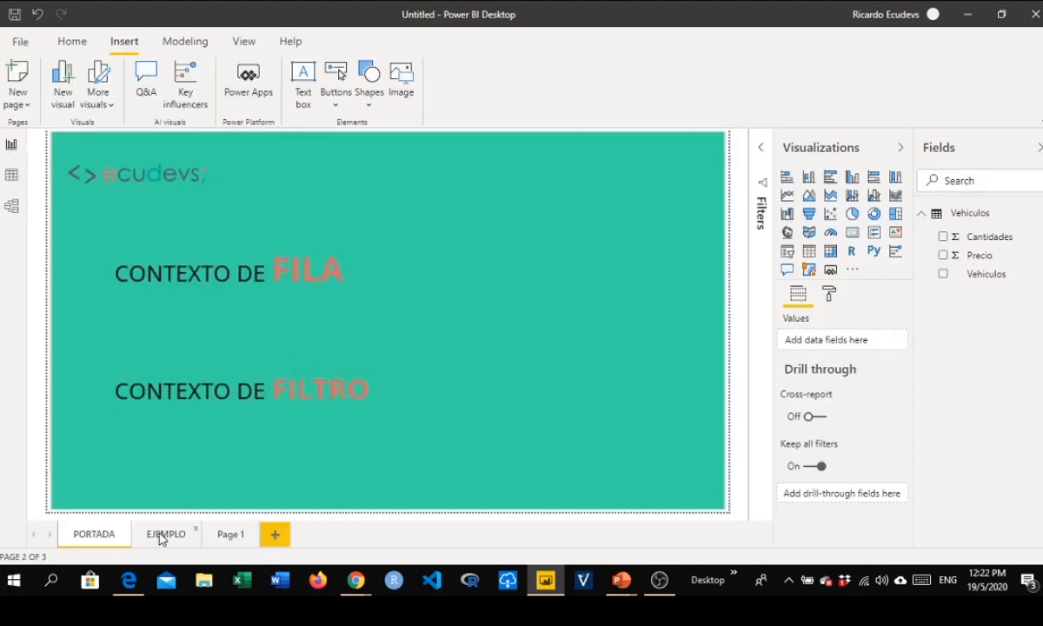
pyautogui.click(163, 535)
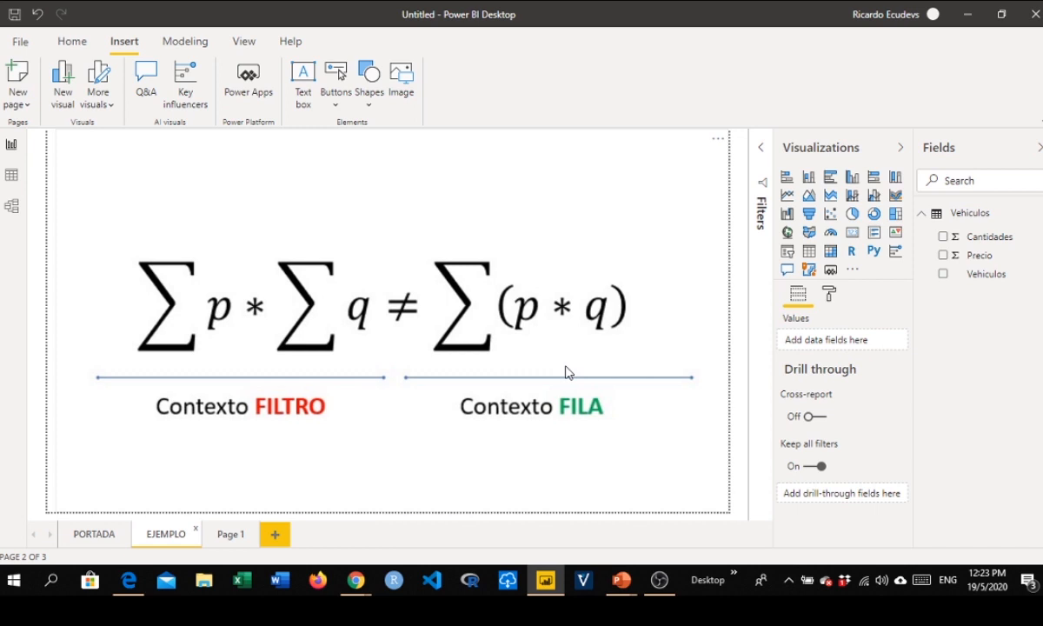
# Step: Open report Page 1 and add a calculated column named Ventas to the Vehiculos table
pyautogui.click(224, 548)
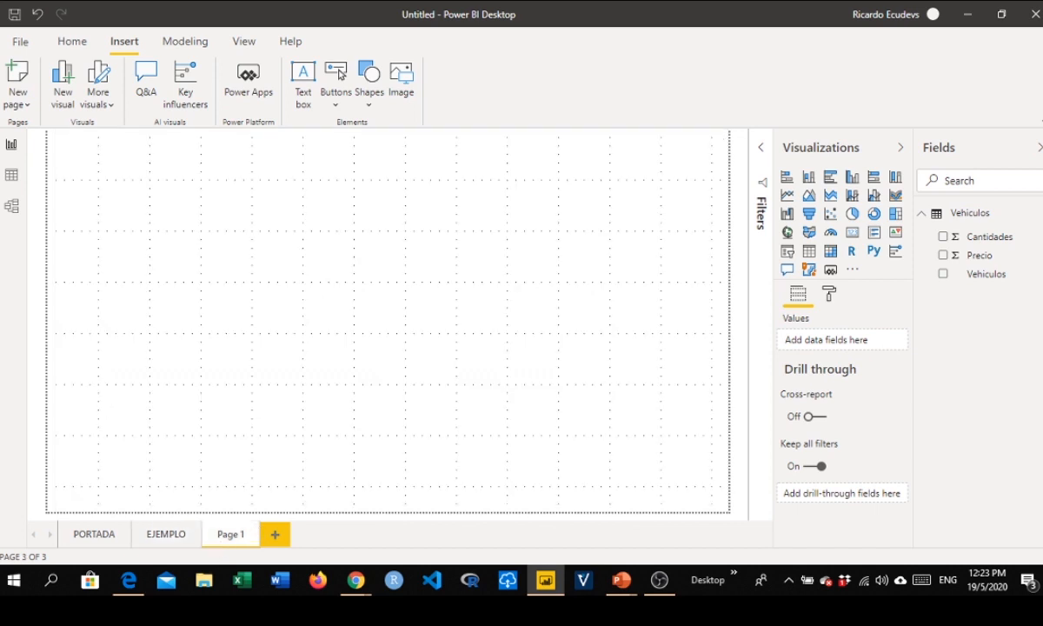
pyautogui.click(14, 175)
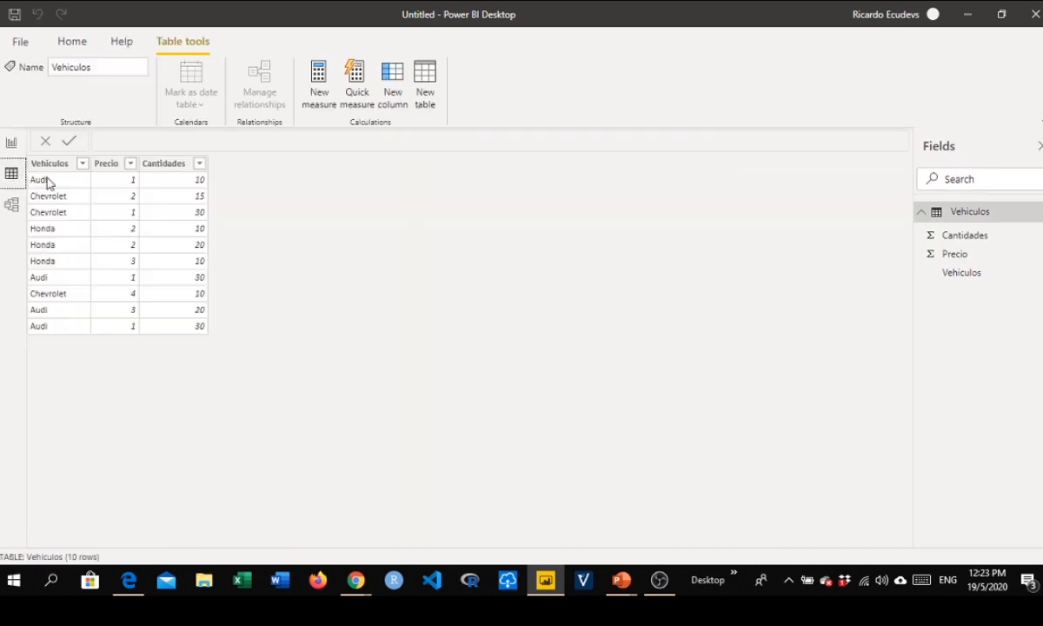
pyautogui.click(162, 167)
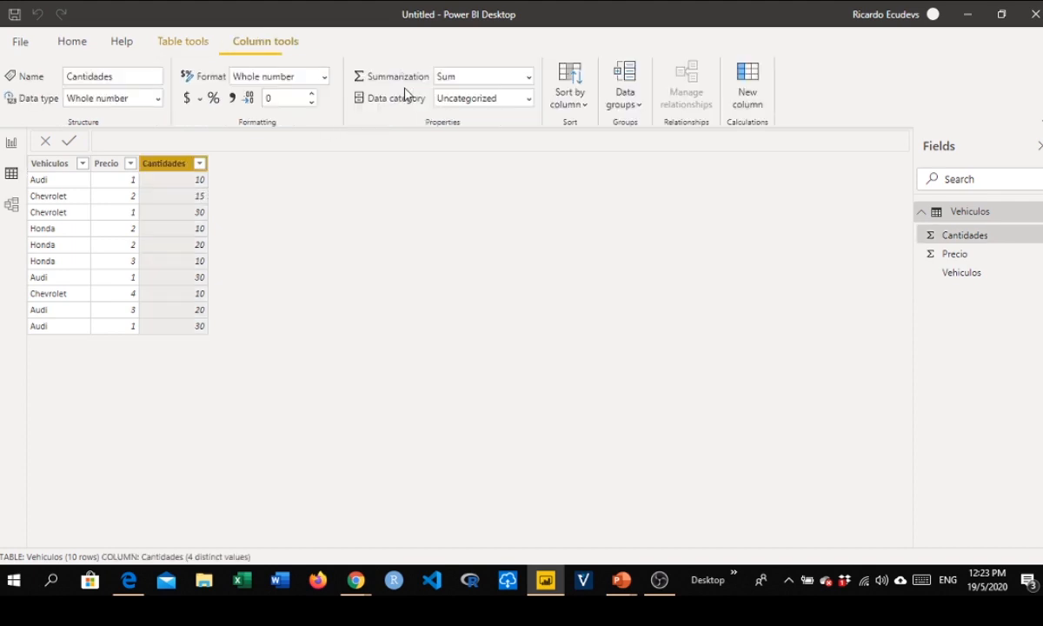
pyautogui.click(737, 88)
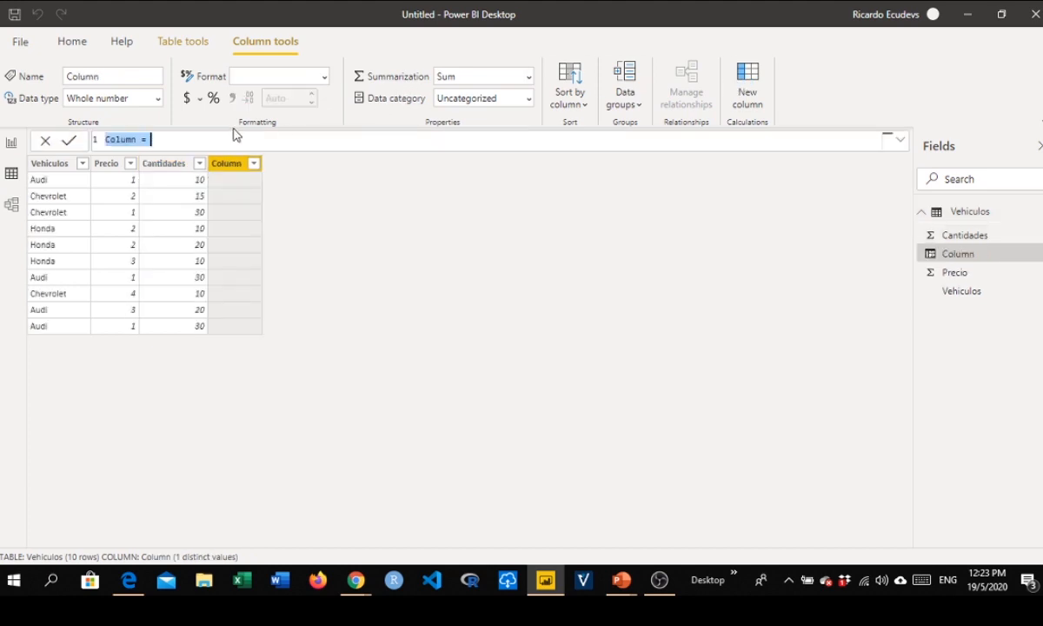
pyautogui.click(137, 140)
pyautogui.press('BackSpace')
pyautogui.press('BackSpace')
pyautogui.press('BackSpace')
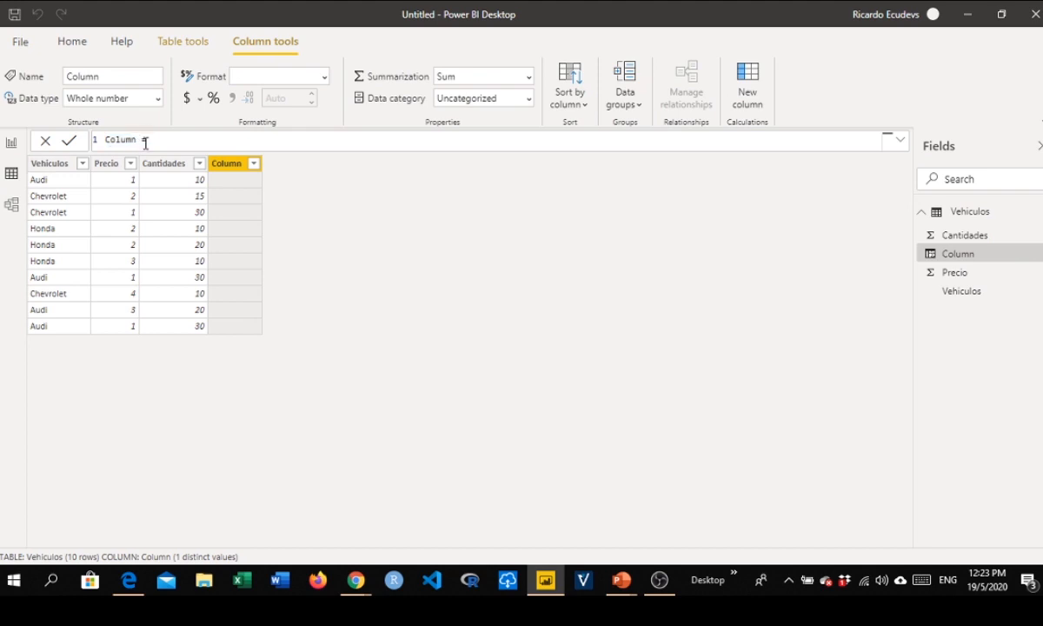
pyautogui.press('BackSpace')
pyautogui.press('BackSpace')
pyautogui.press('BackSpace')
pyautogui.write('Ventas')
# Step: Define the Ventas column as Vehiculos[Precio]*Vehiculos[Cantidades ]
pyautogui.write('[')
pyautogui.write('rec')
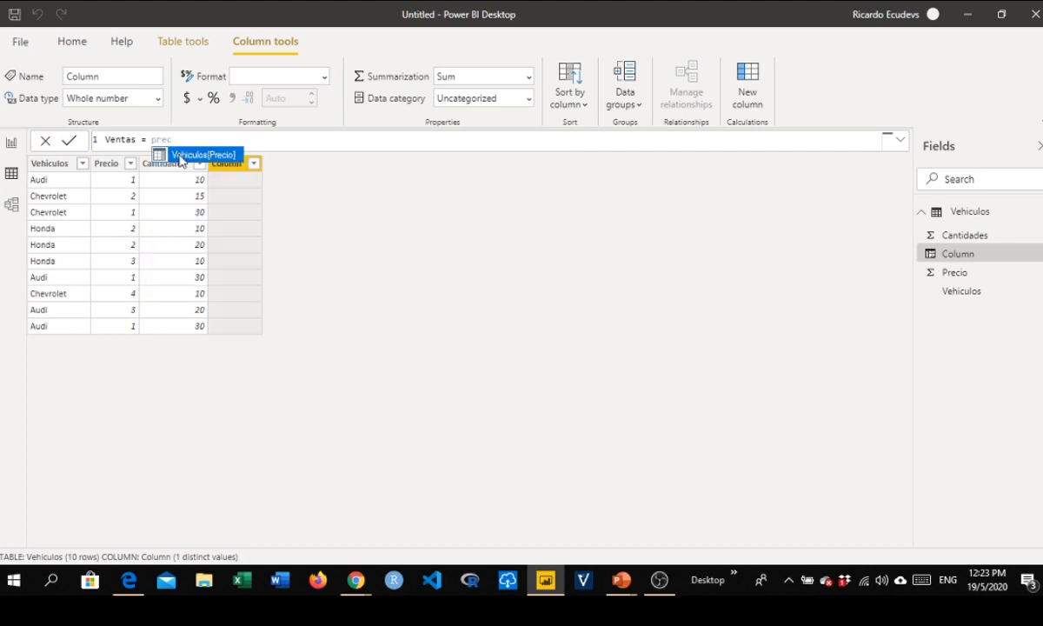
pyautogui.click(179, 160)
pyautogui.write('*')
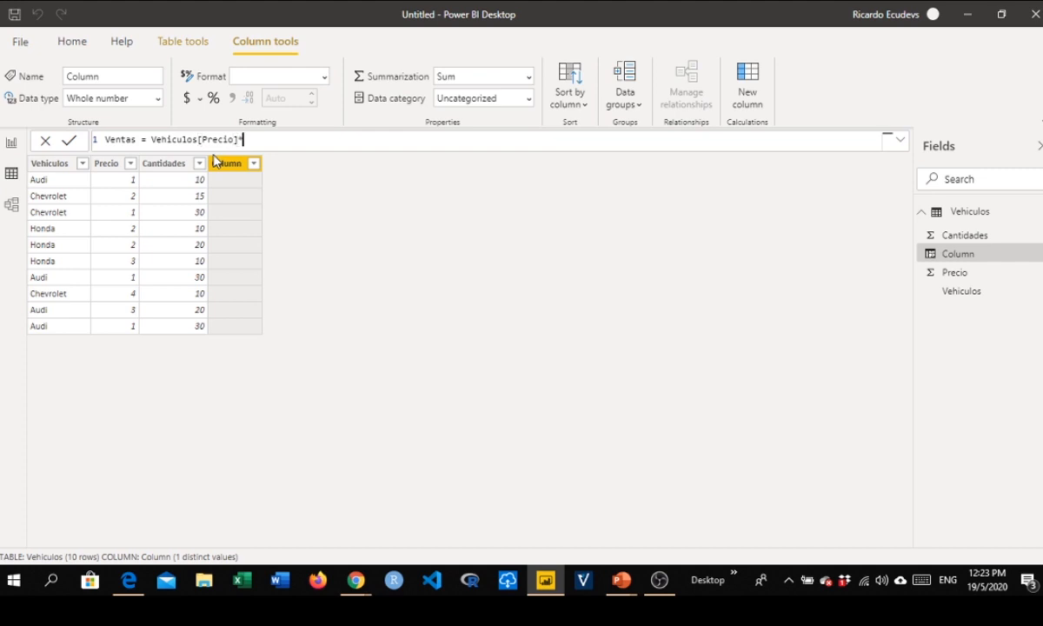
pyautogui.write('can')
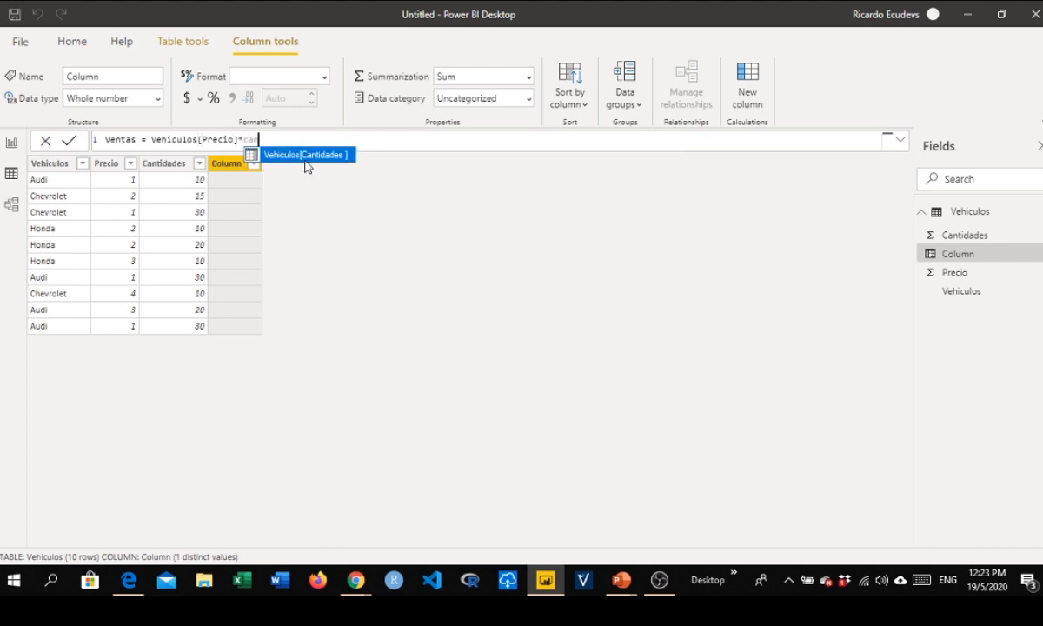
pyautogui.click(306, 157)
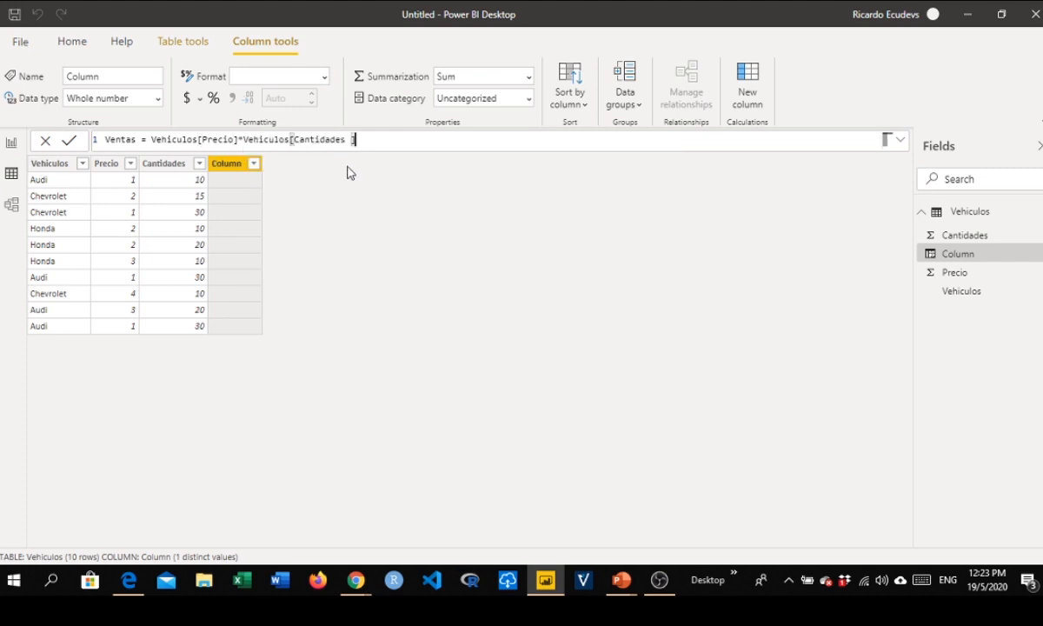
pyautogui.press('Return')
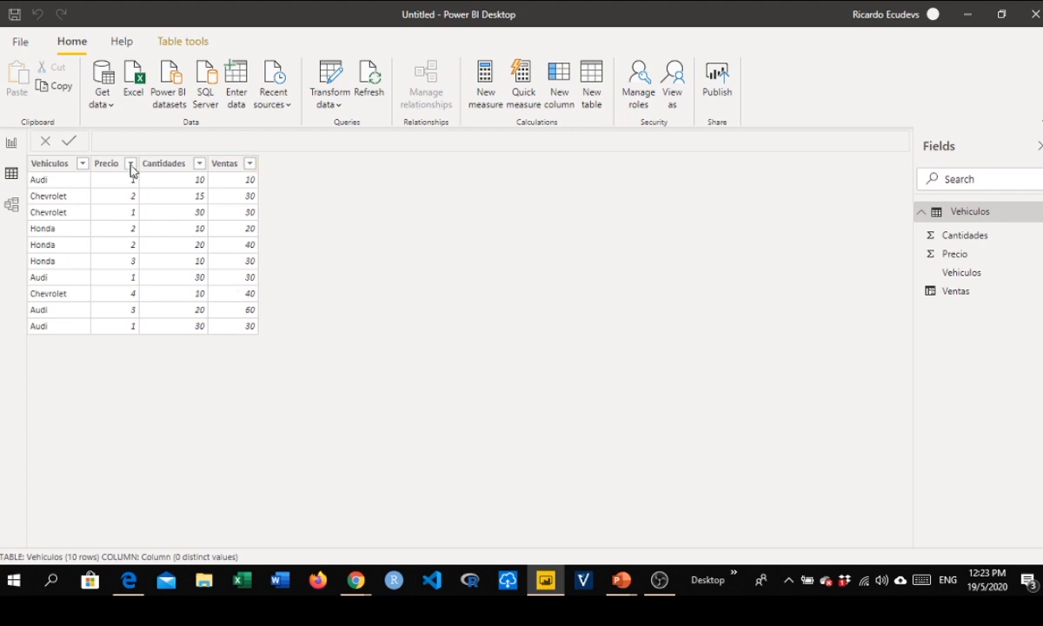
# Step: Insert a table visual on Page 1, enlarge it and move it slightly down the canvas
pyautogui.click(14, 145)
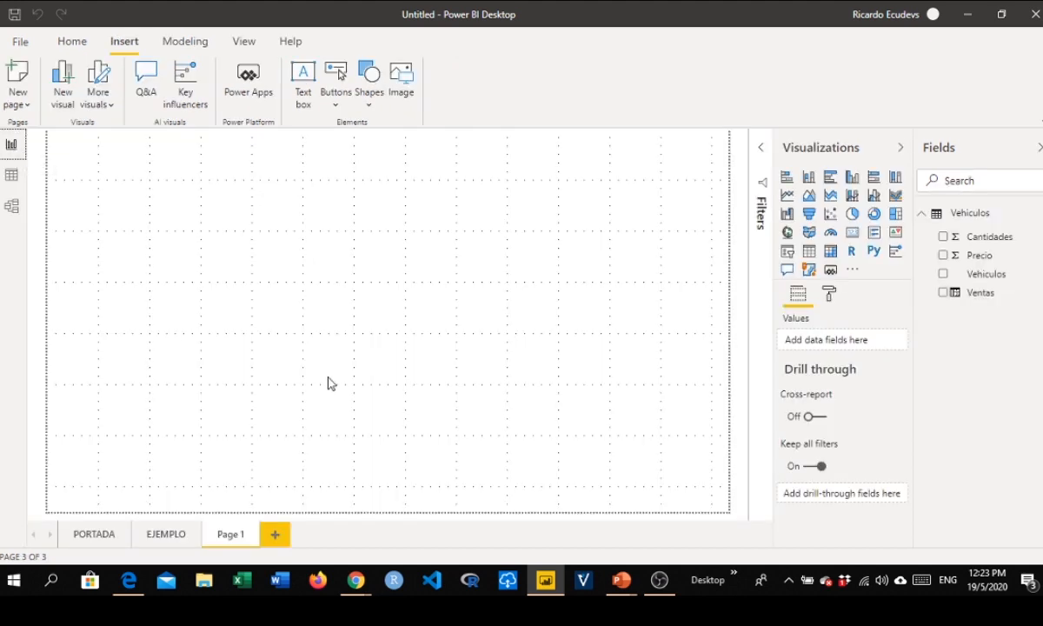
pyautogui.click(809, 252)
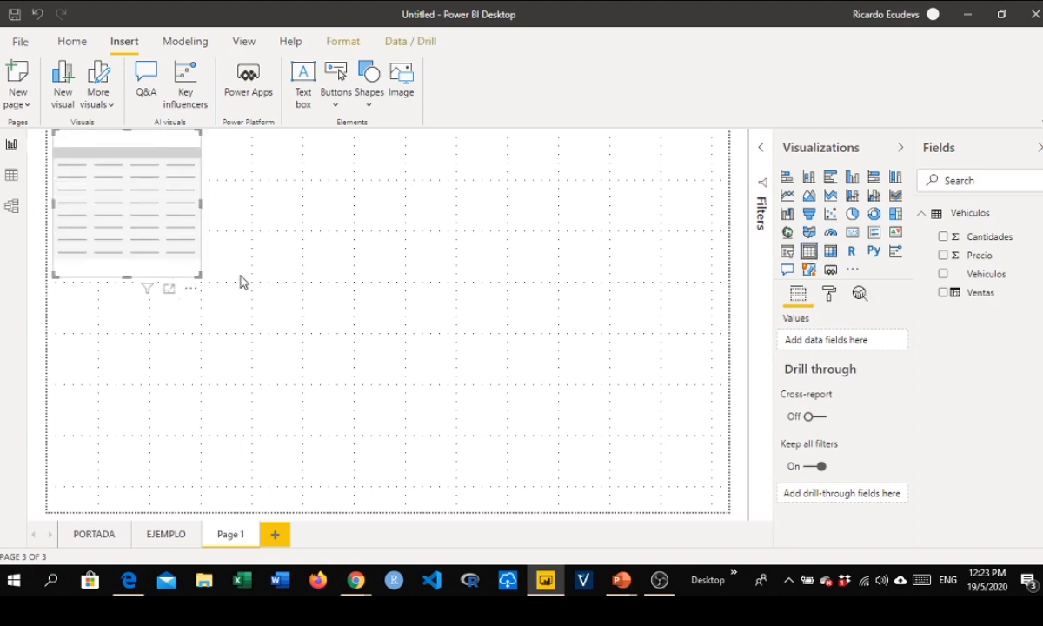
pyautogui.moveTo(202, 276); pyautogui.dragTo(506, 433)
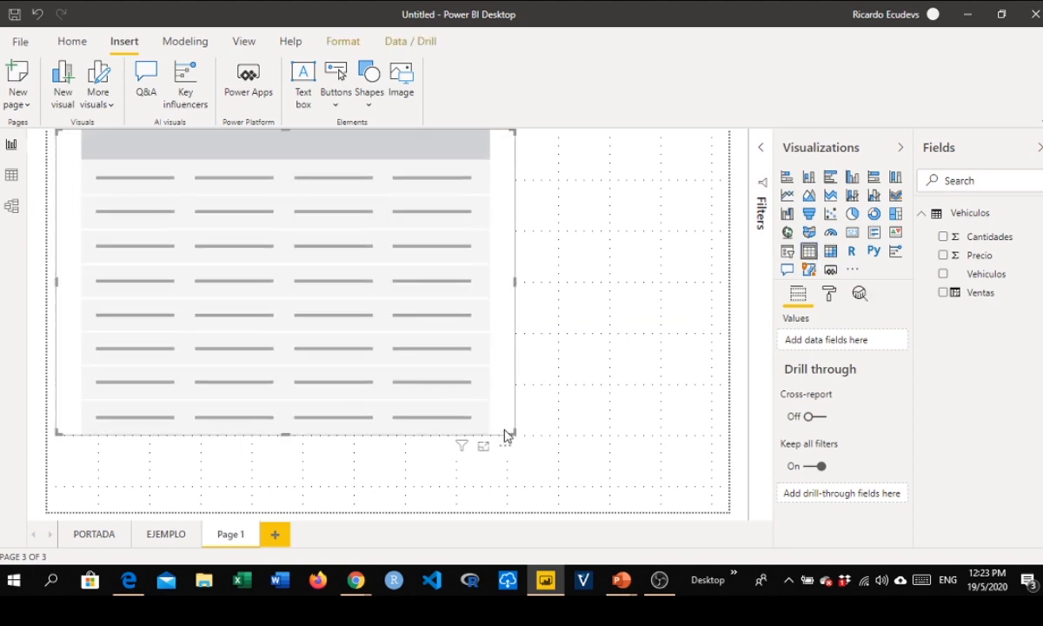
pyautogui.moveTo(350, 322); pyautogui.dragTo(347, 344)
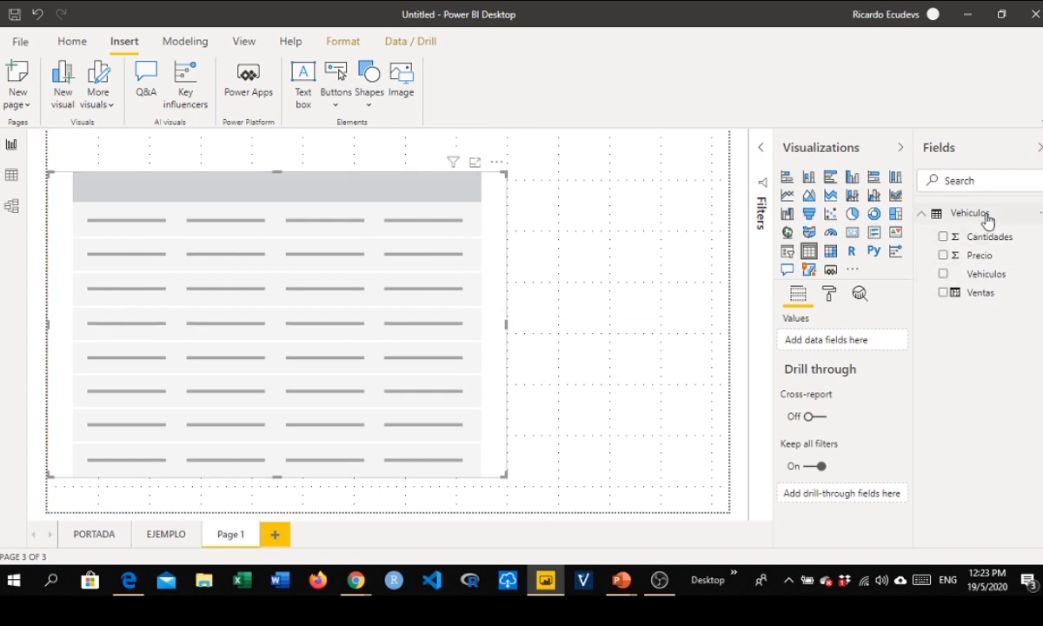
# Step: Fill the table visual with the Vehiculos, Precio and Cantidades fields and shrink its frame
pyautogui.moveTo(980, 274); pyautogui.dragTo(843, 346)
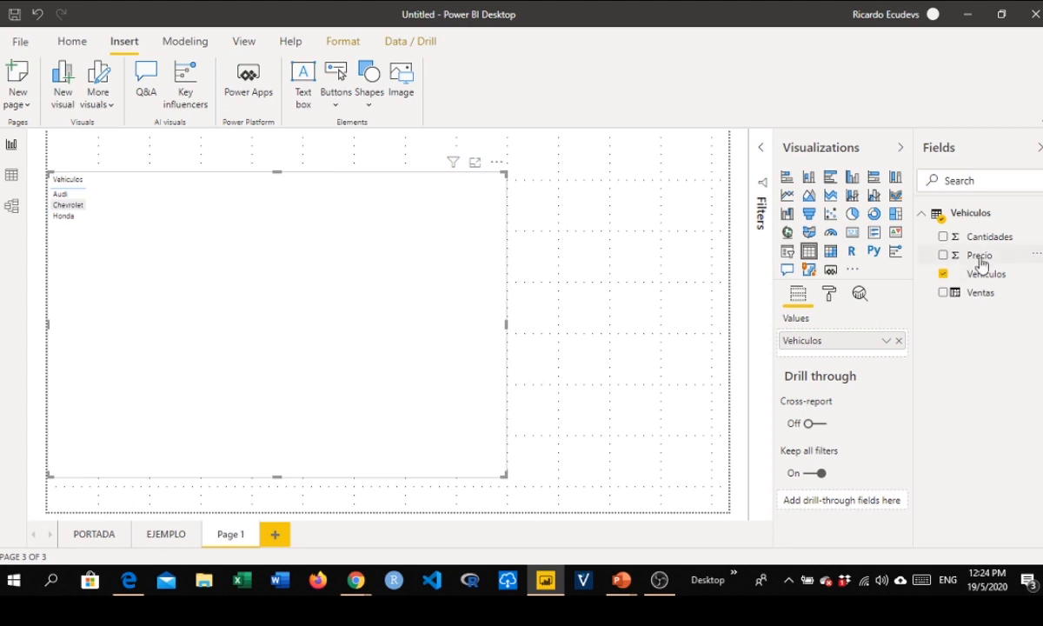
pyautogui.moveTo(920, 254); pyautogui.dragTo(865, 353)
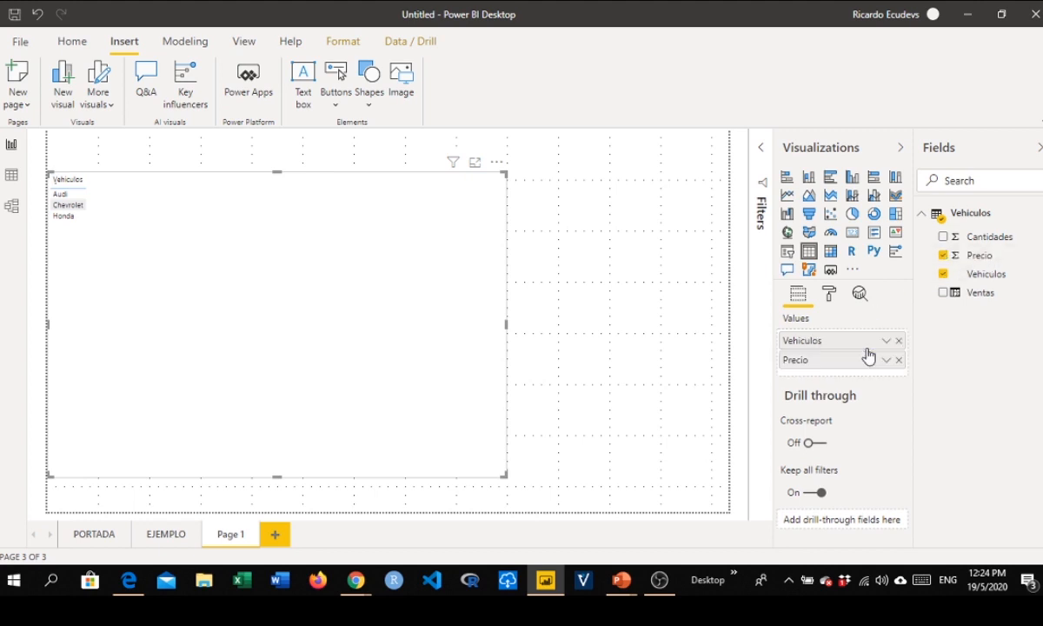
pyautogui.moveTo(989, 245); pyautogui.dragTo(858, 371)
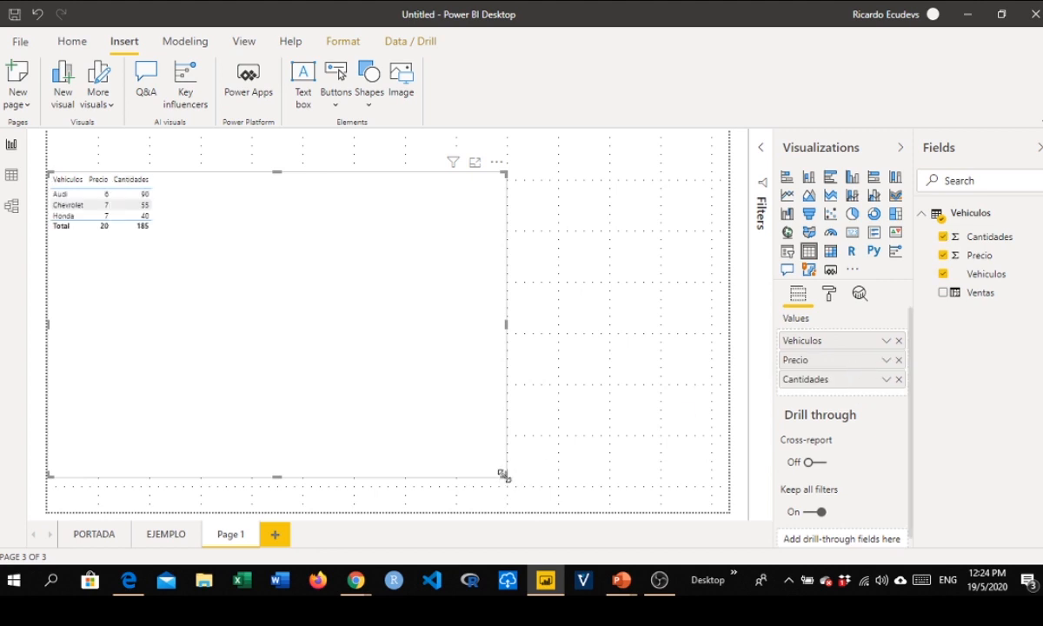
pyautogui.moveTo(504, 475); pyautogui.dragTo(312, 301)
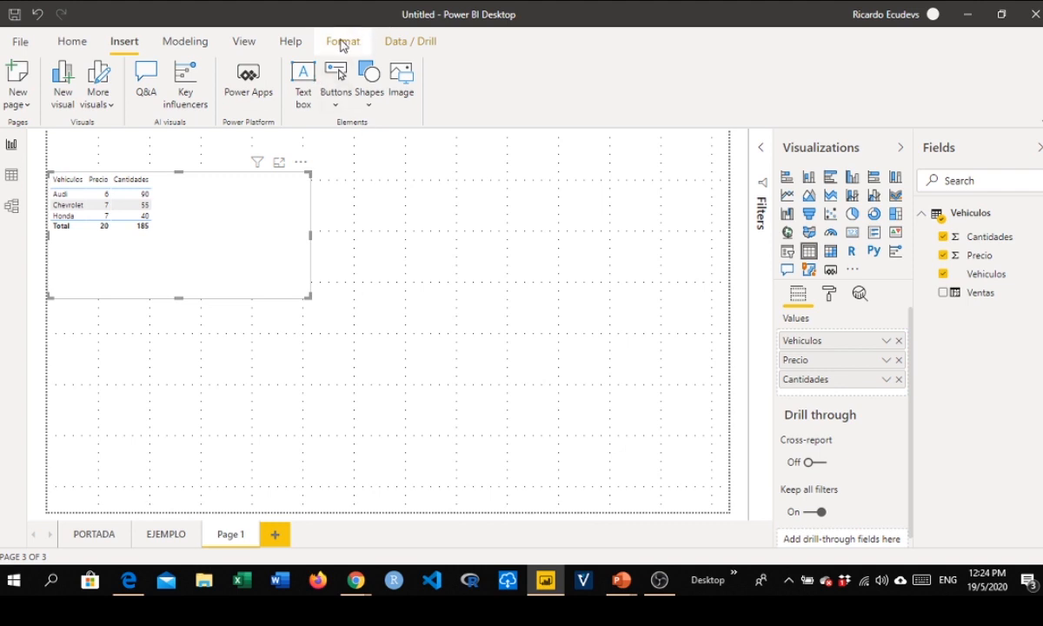
# Step: Create a new measure in the Vehiculos table and name it Ventas.Filtro
pyautogui.click(79, 44)
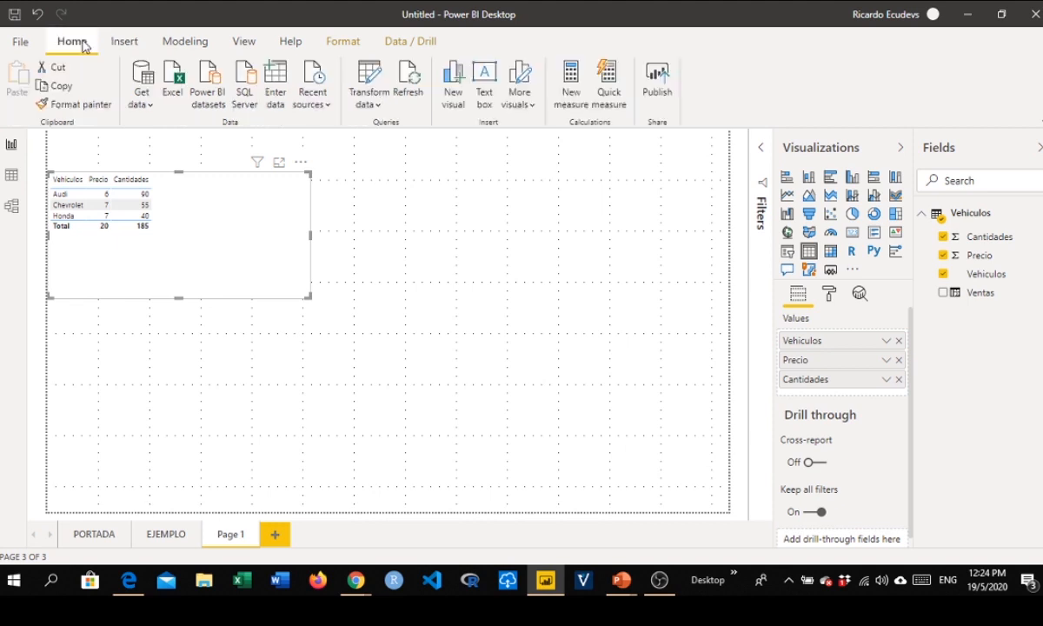
pyautogui.click(570, 96)
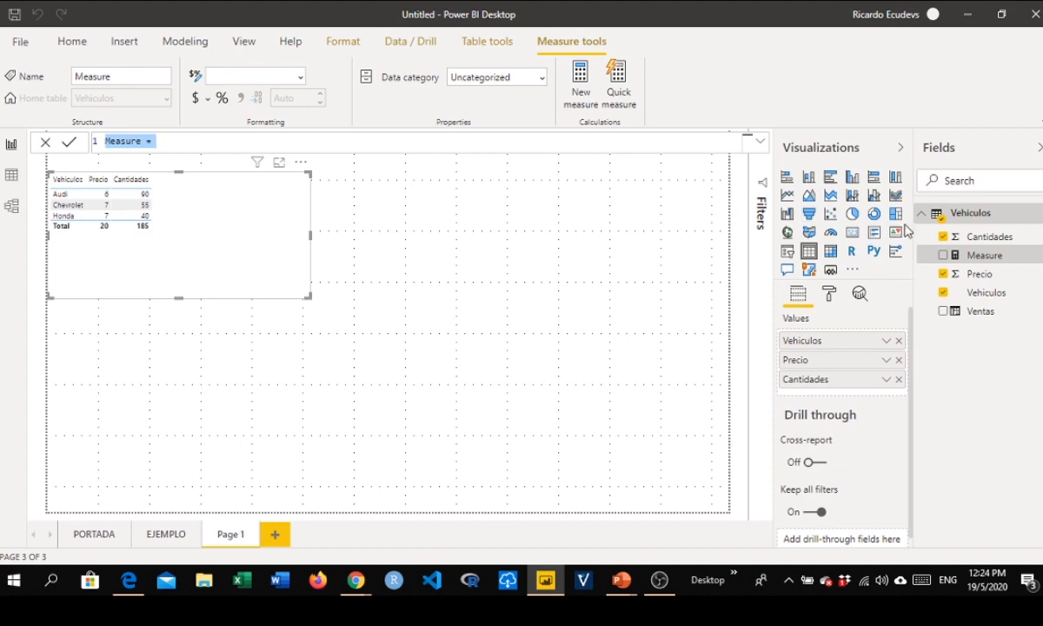
pyautogui.click(148, 143)
pyautogui.press('BackSpace')
pyautogui.press('BackSpace')
pyautogui.press('BackSpace')
pyautogui.press('BackSpace')
pyautogui.press('BackSpace')
pyautogui.press('BackSpace')
pyautogui.press('BackSpace')
pyautogui.write('Ventas.Filtro')
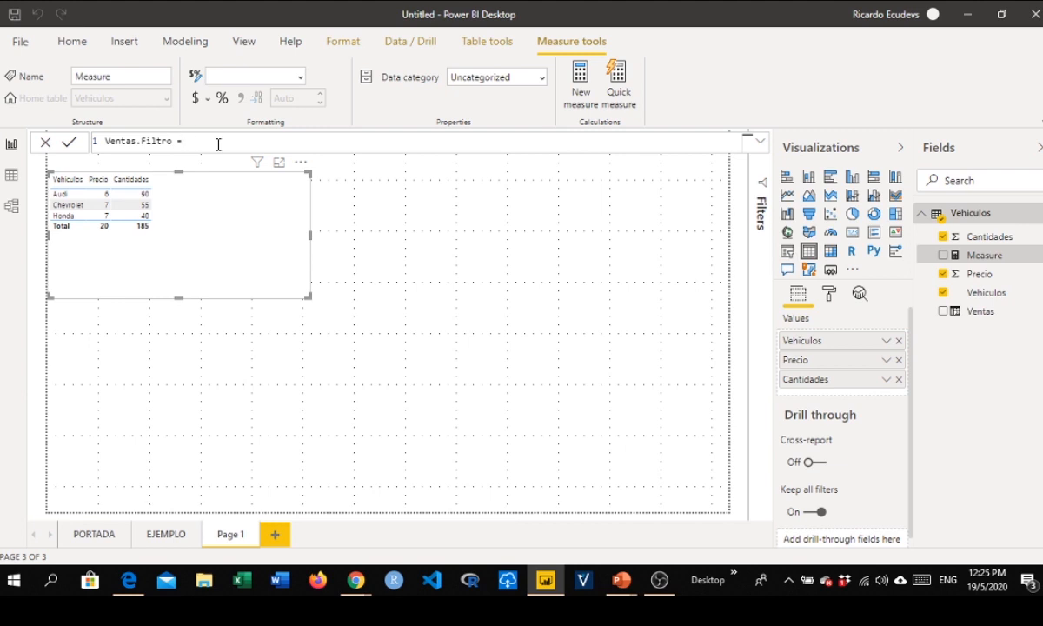
# Step: Define Ventas.Filtro as SUM(Vehiculos[Precio])*SUM(Vehiculos[Cantidades ]) and add the measure to the table visual
pyautogui.write('sum')
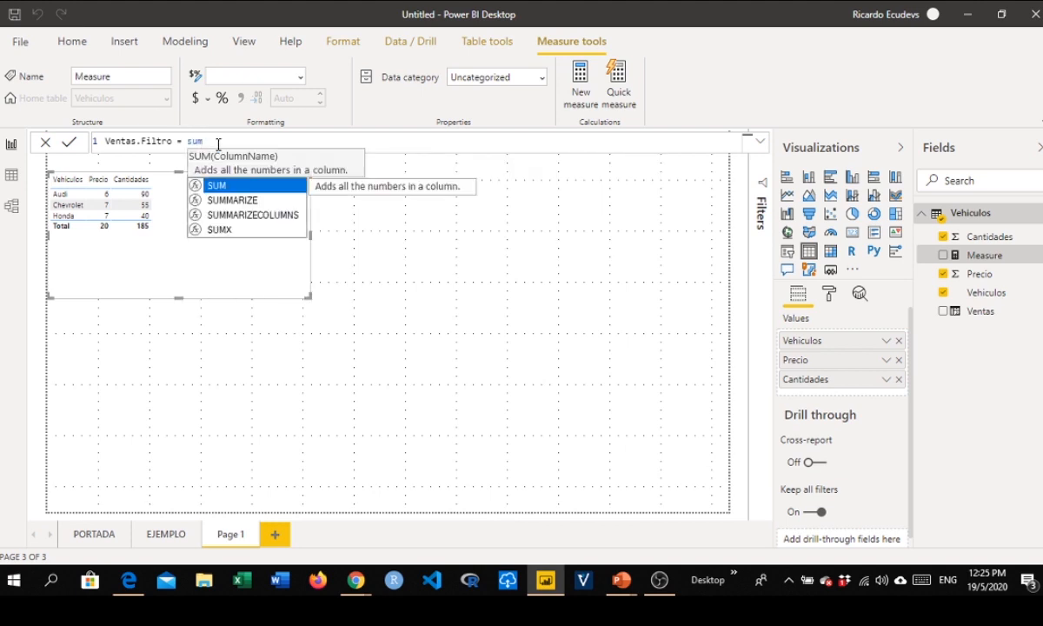
pyautogui.doubleClick(226, 185)
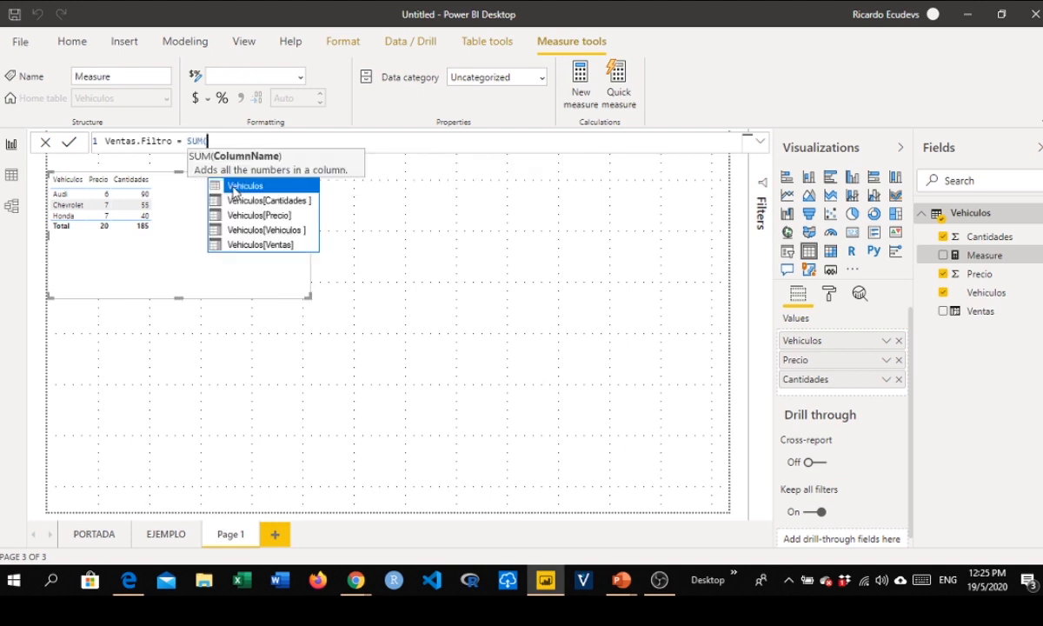
pyautogui.write('pre')
pyautogui.doubleClick(250, 186)
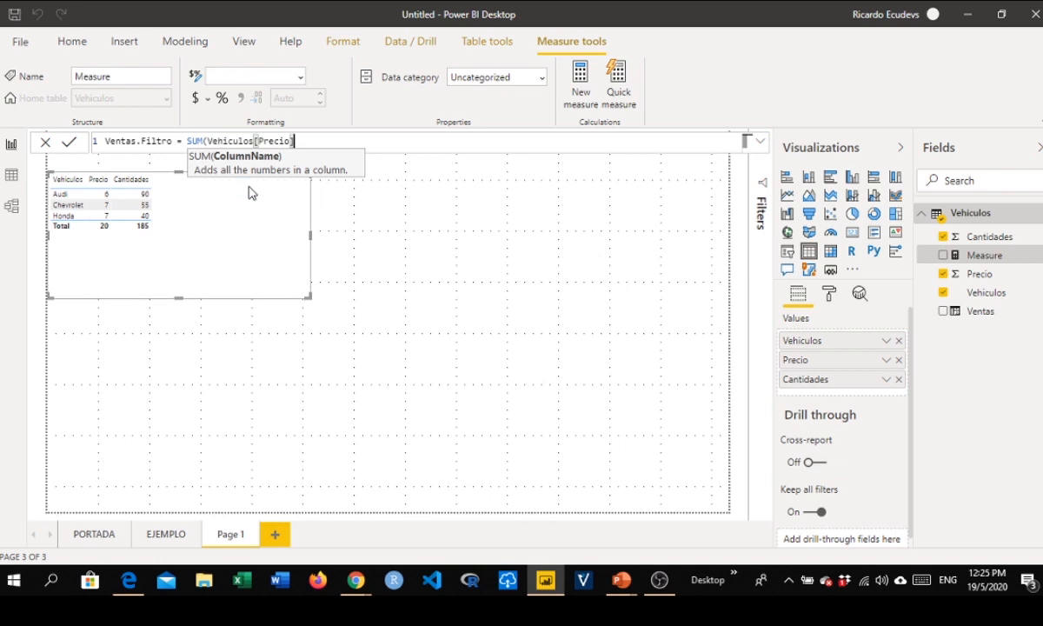
pyautogui.write(')')
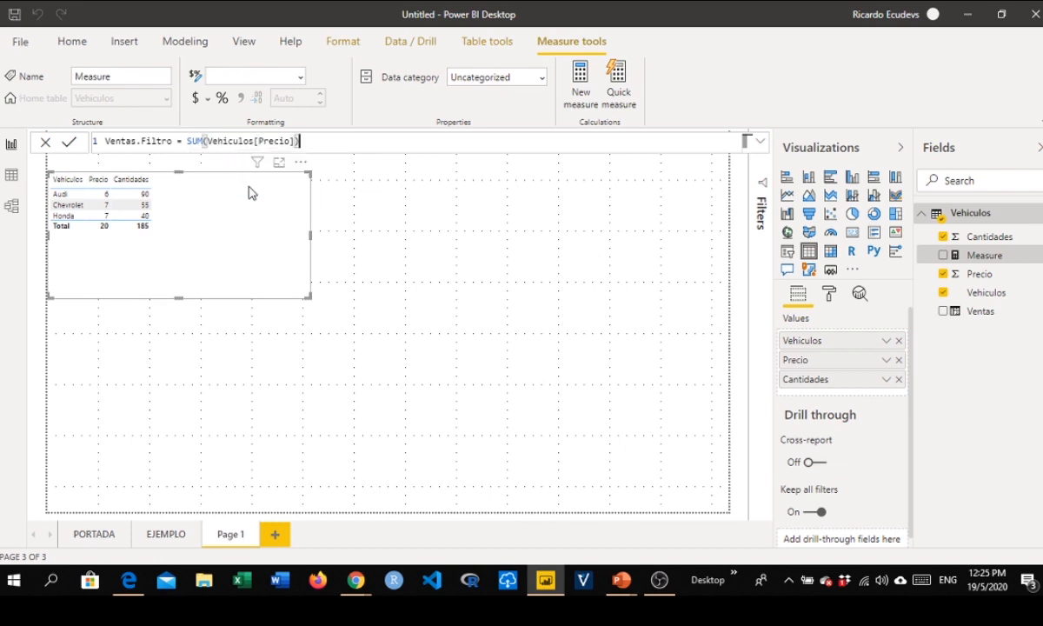
pyautogui.write('*sum')
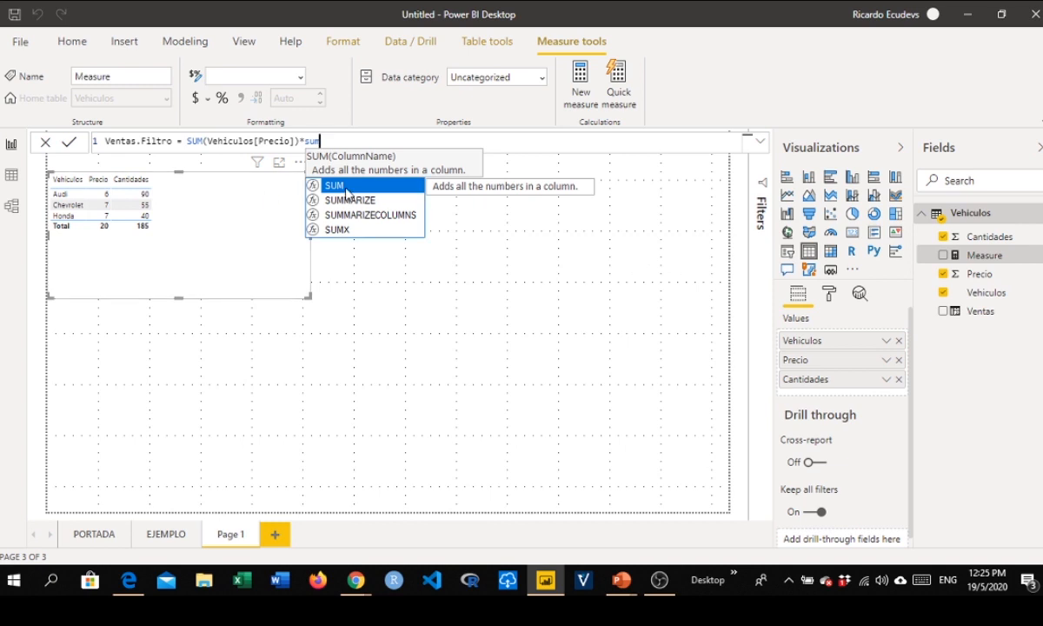
pyautogui.doubleClick(346, 187)
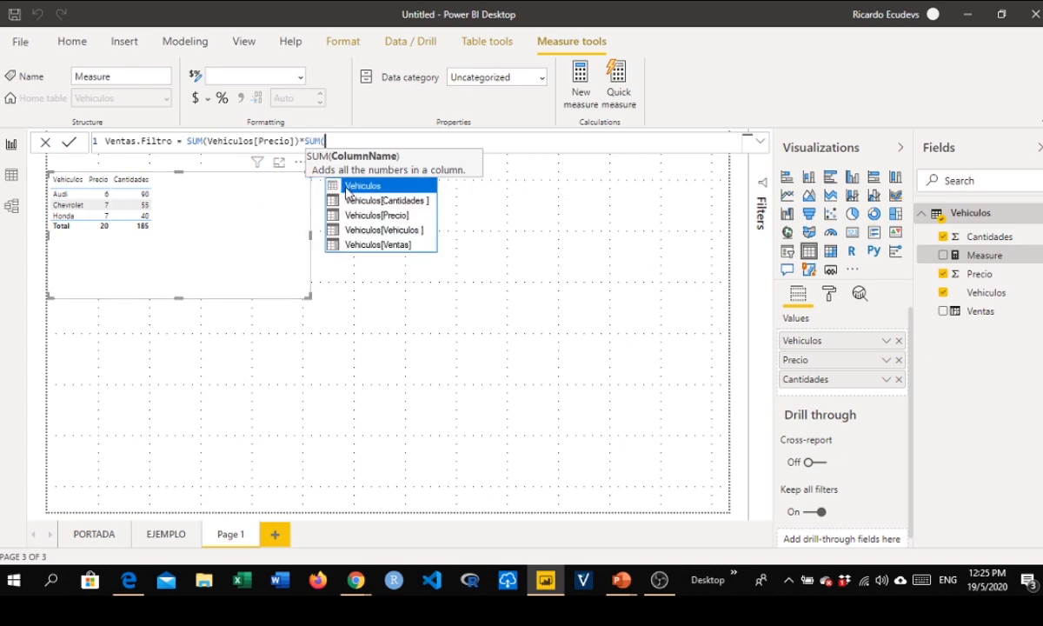
pyautogui.doubleClick(361, 201)
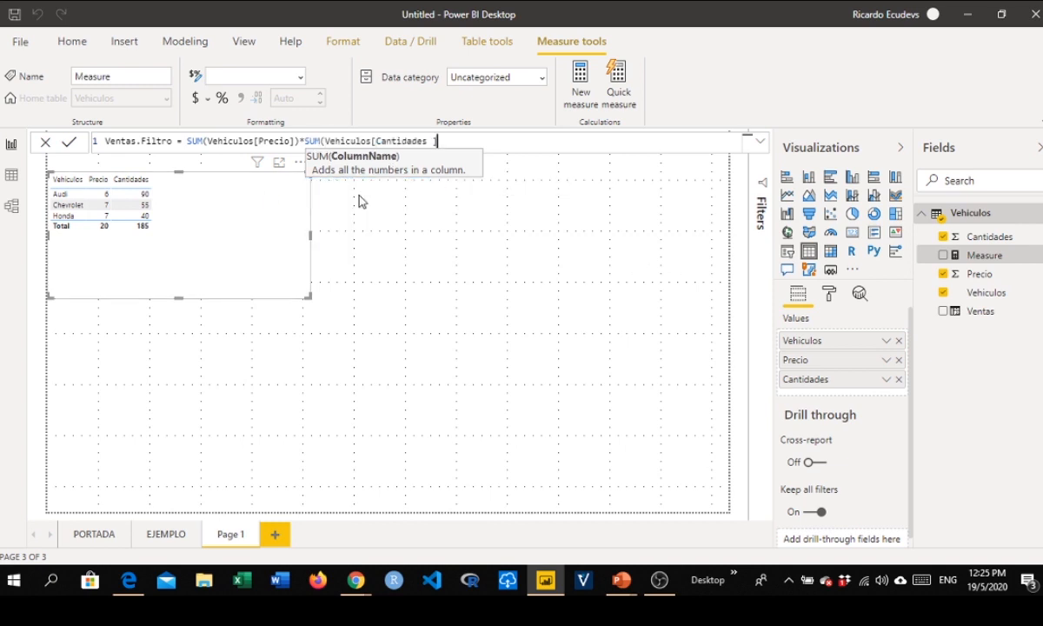
pyautogui.write(')')
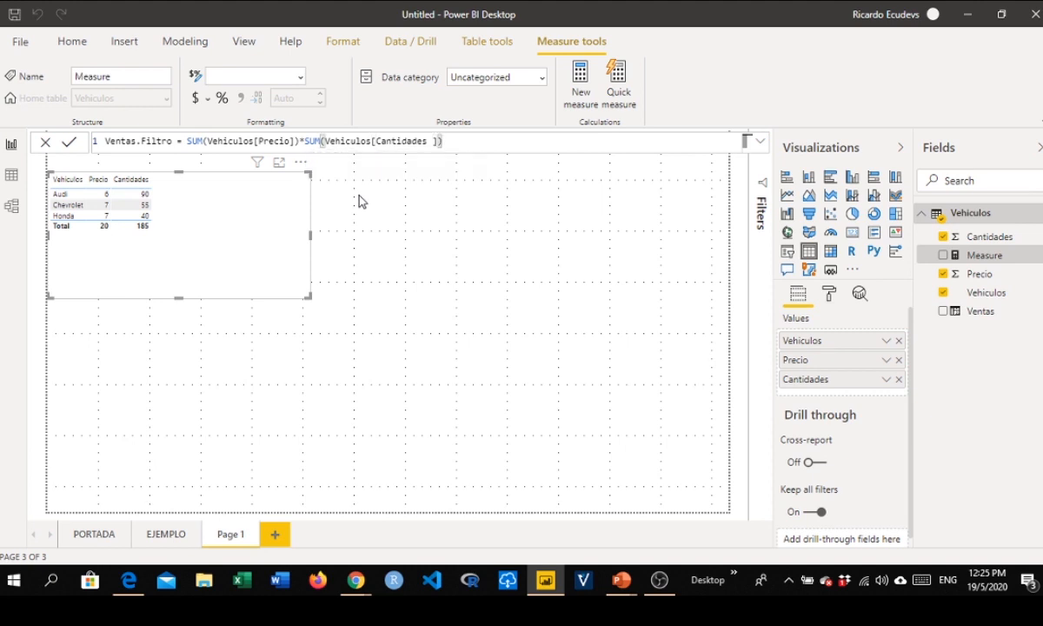
pyautogui.press('Return')
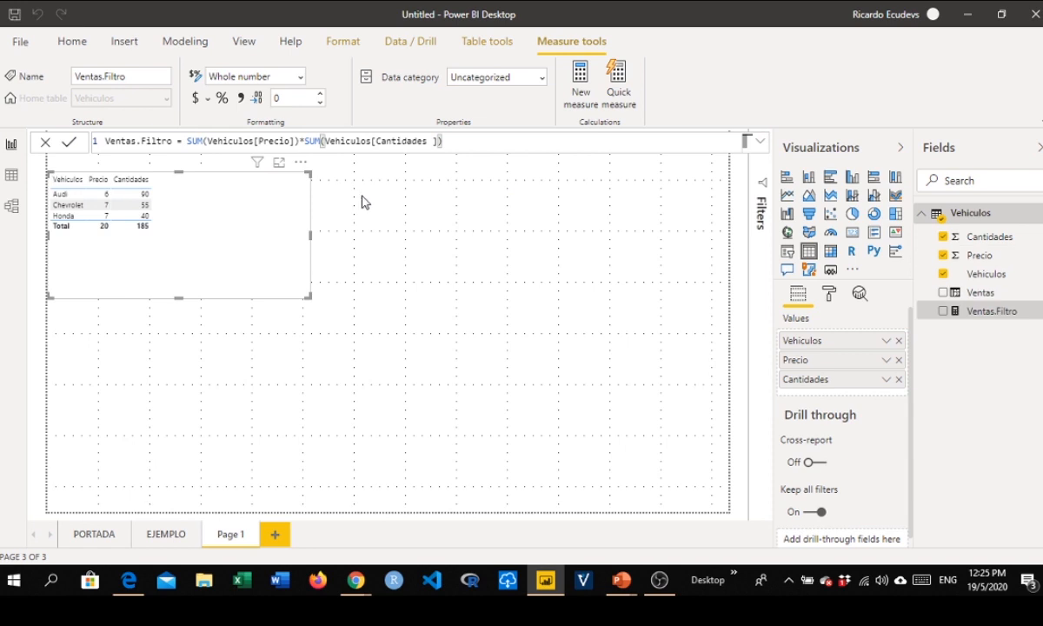
pyautogui.click(943, 312)
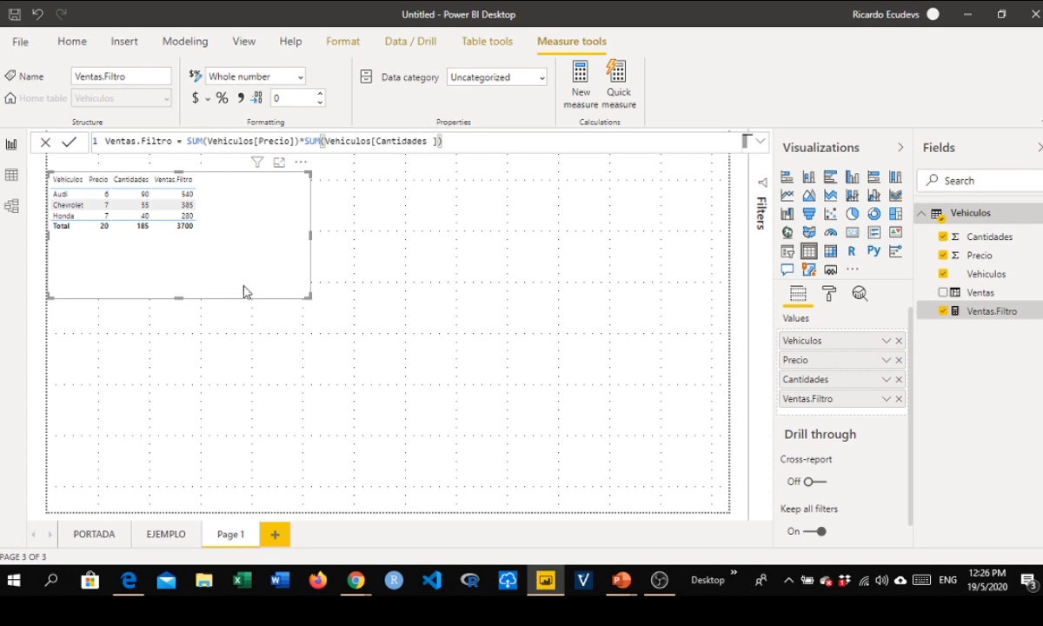
# Step: Create a new measure in the Vehiculos table and name it Ventas.Fila1
pyautogui.click(587, 104)
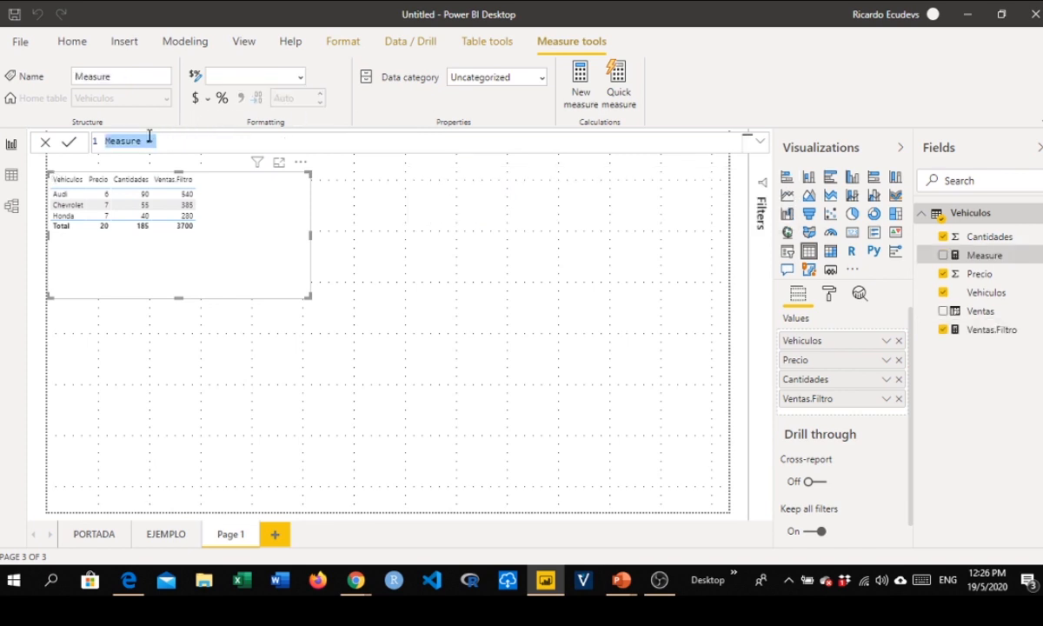
pyautogui.click(149, 140)
pyautogui.press('BackSpace')
pyautogui.press('BackSpace')
pyautogui.press('BackSpace')
pyautogui.press('BackSpace')
pyautogui.press('BackSpace')
pyautogui.press('BackSpace')
pyautogui.press('BackSpace')
pyautogui.press('BackSpace')
pyautogui.press('BackSpace')
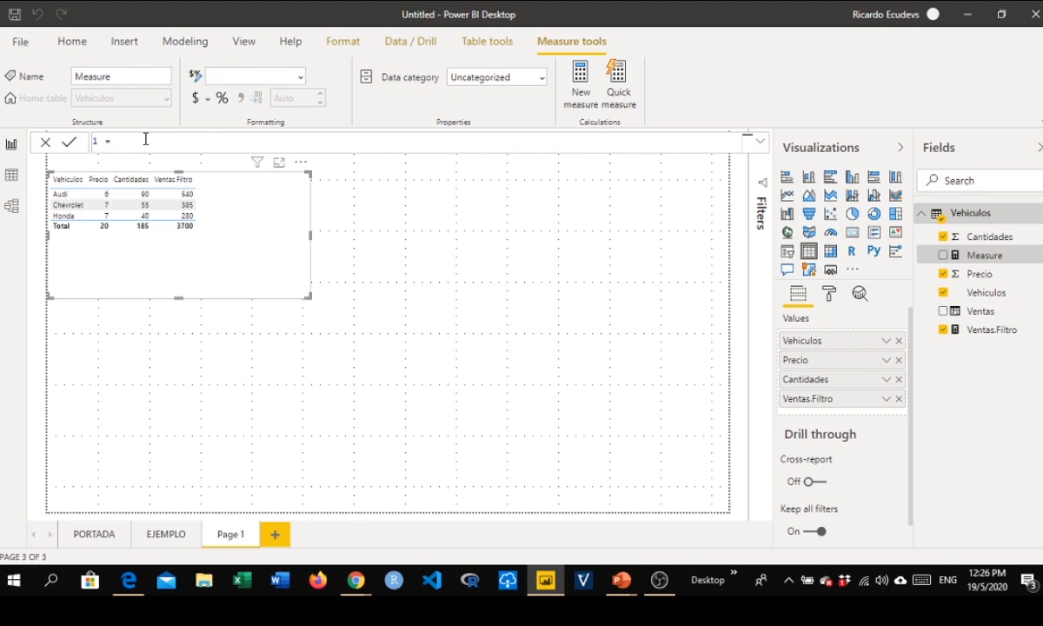
pyautogui.write('Ventas.Filal')
# Step: Define Ventas.Fila1 as SUMX(Vehiculos,Vehiculos[Precio]*Vehiculos[Cantidades ]) and add the measure to the table visual
pyautogui.write('sumx')
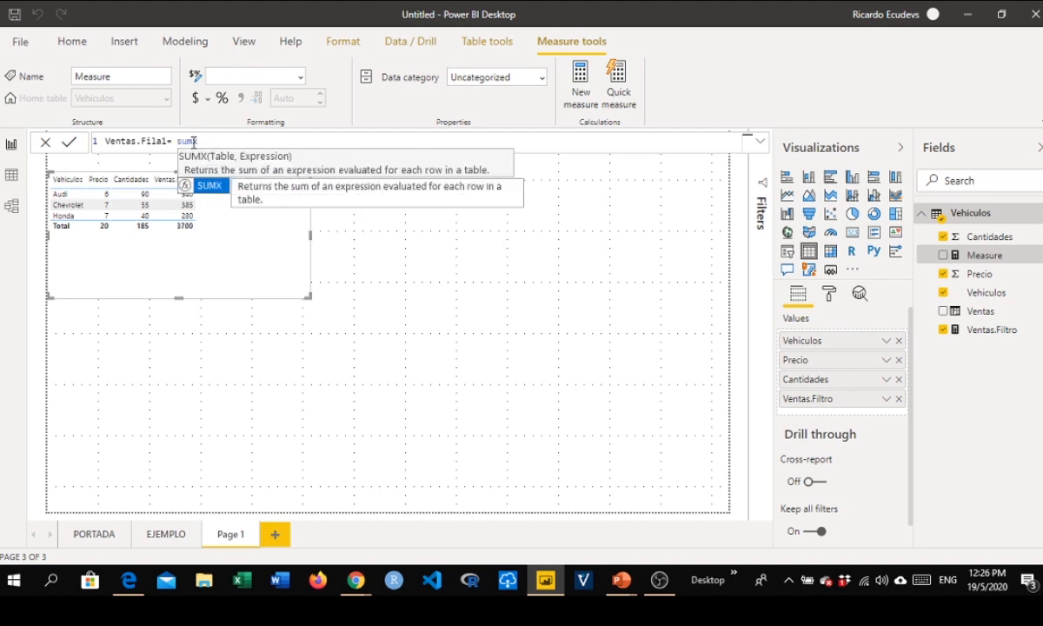
pyautogui.click(207, 193)
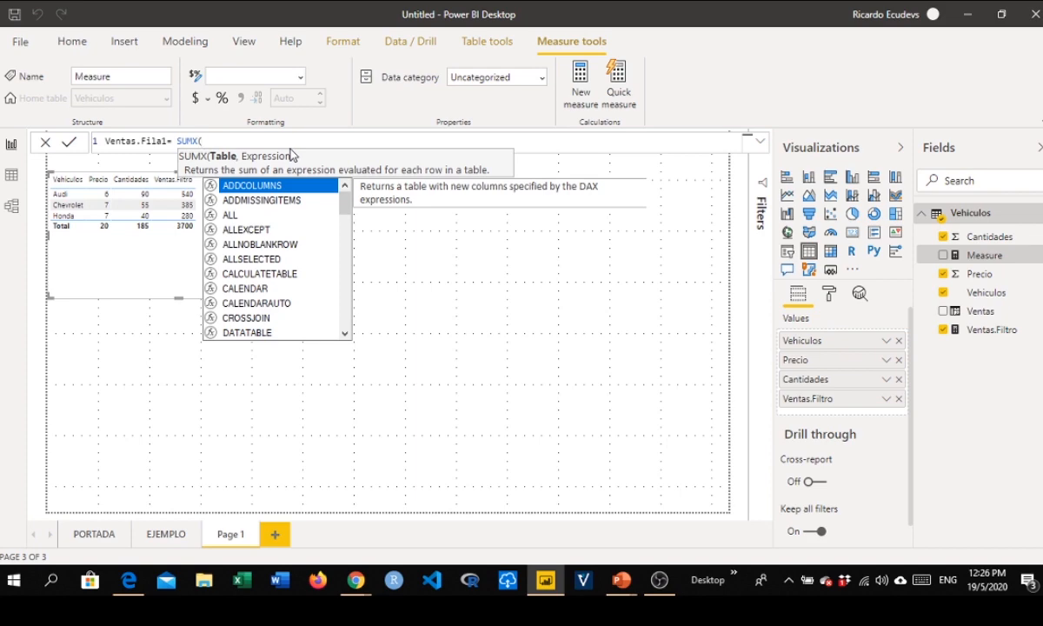
pyautogui.write('v')
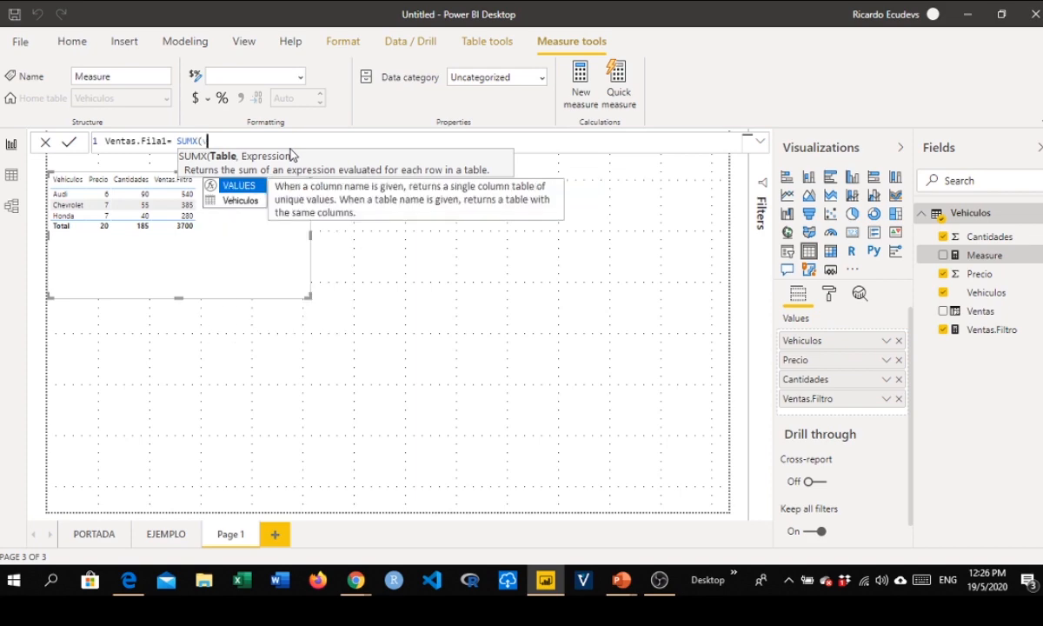
pyautogui.click(240, 200)
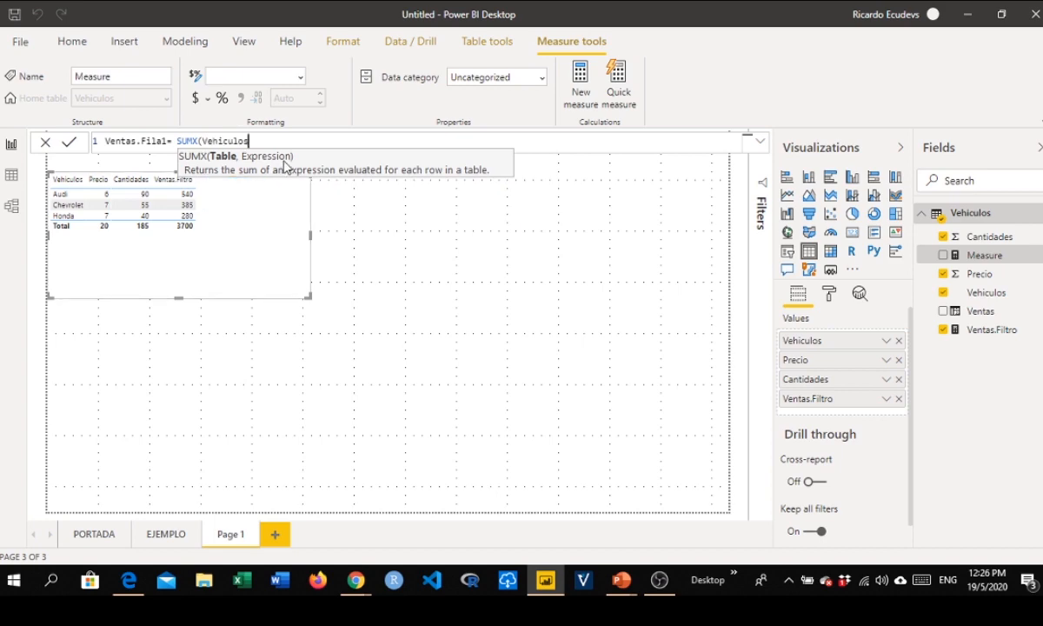
pyautogui.write(',')
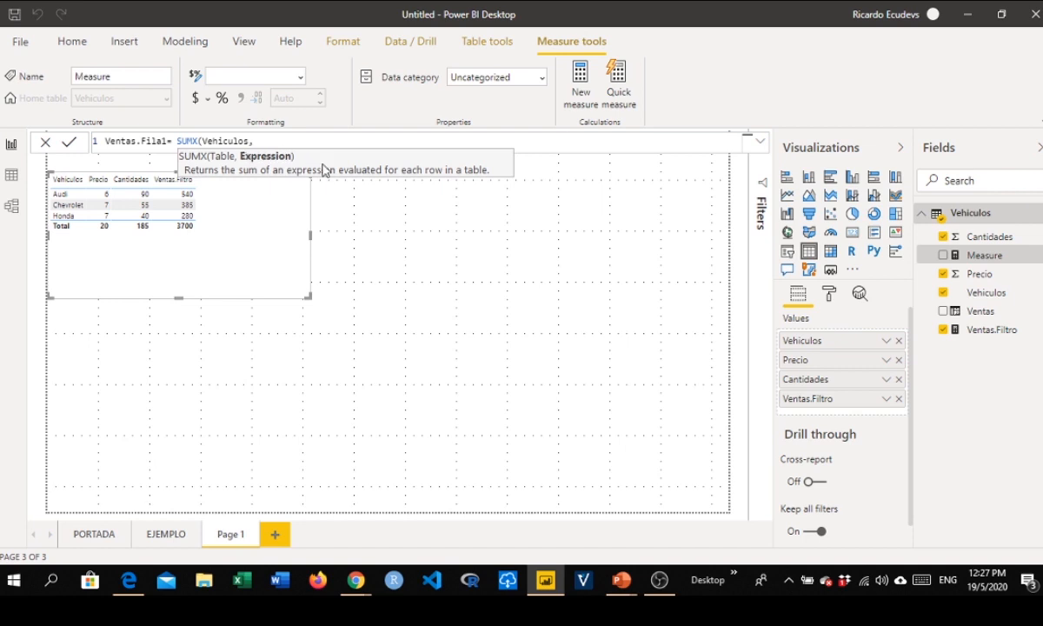
pyautogui.write('pre')
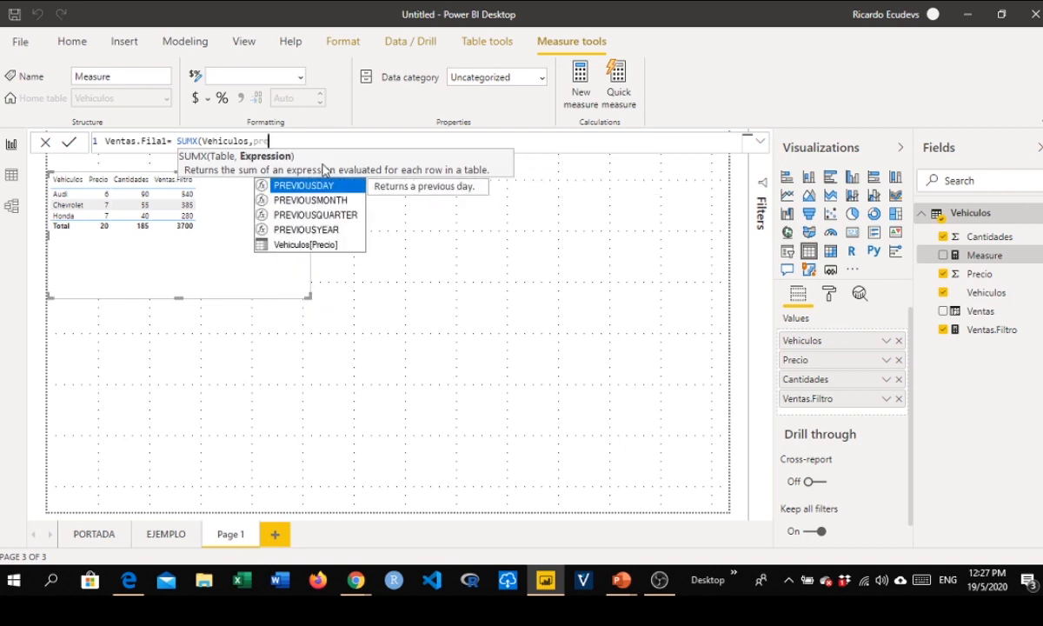
pyautogui.click(292, 247)
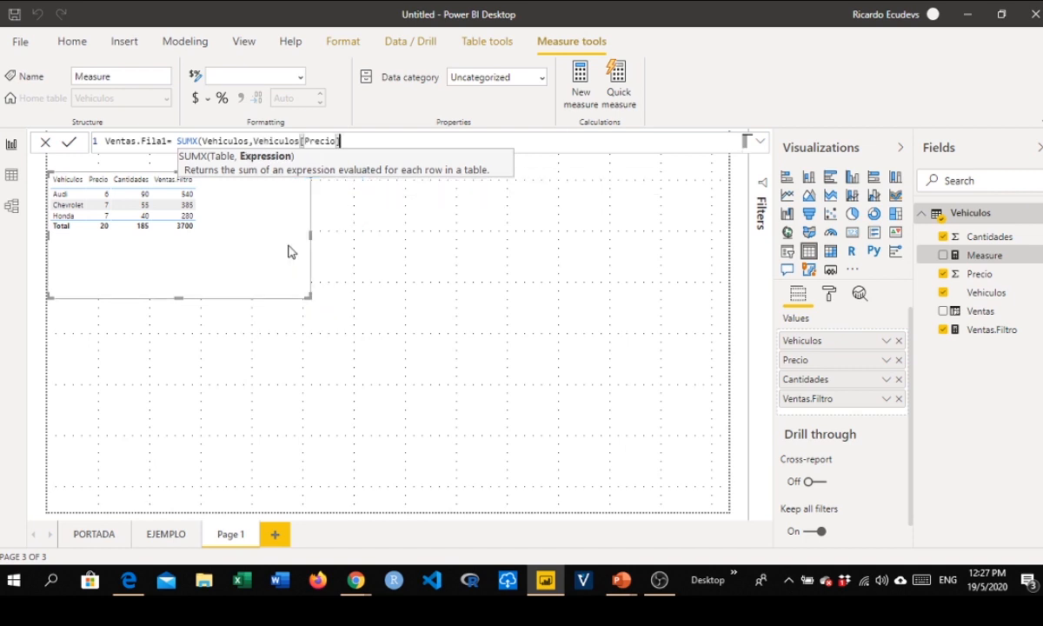
pyautogui.write('*ca')
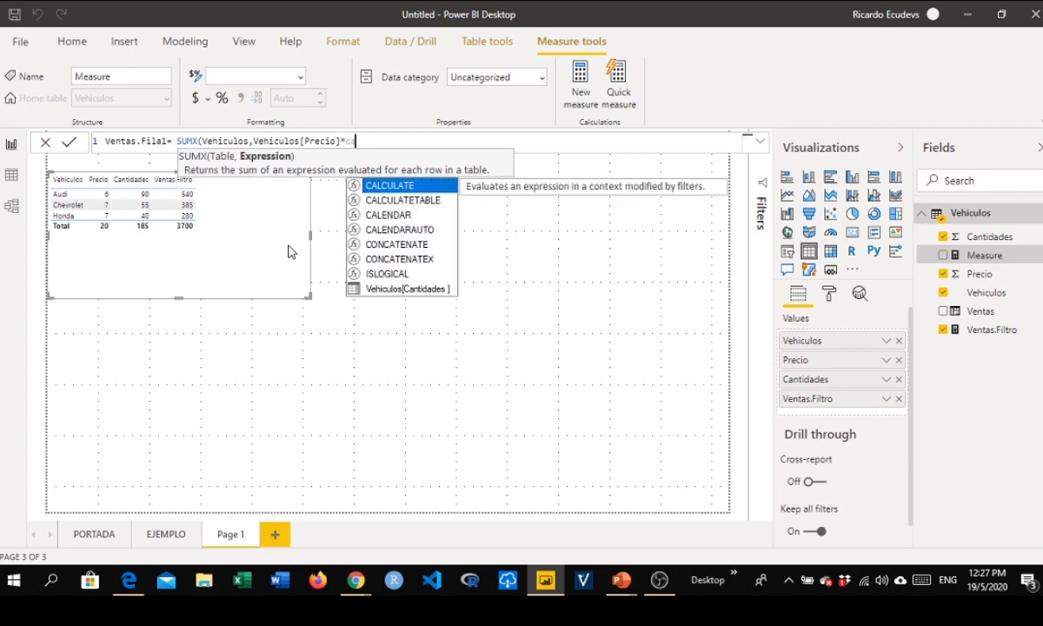
pyautogui.press('BackSpace')
pyautogui.press('BackSpace')
pyautogui.write('ve')
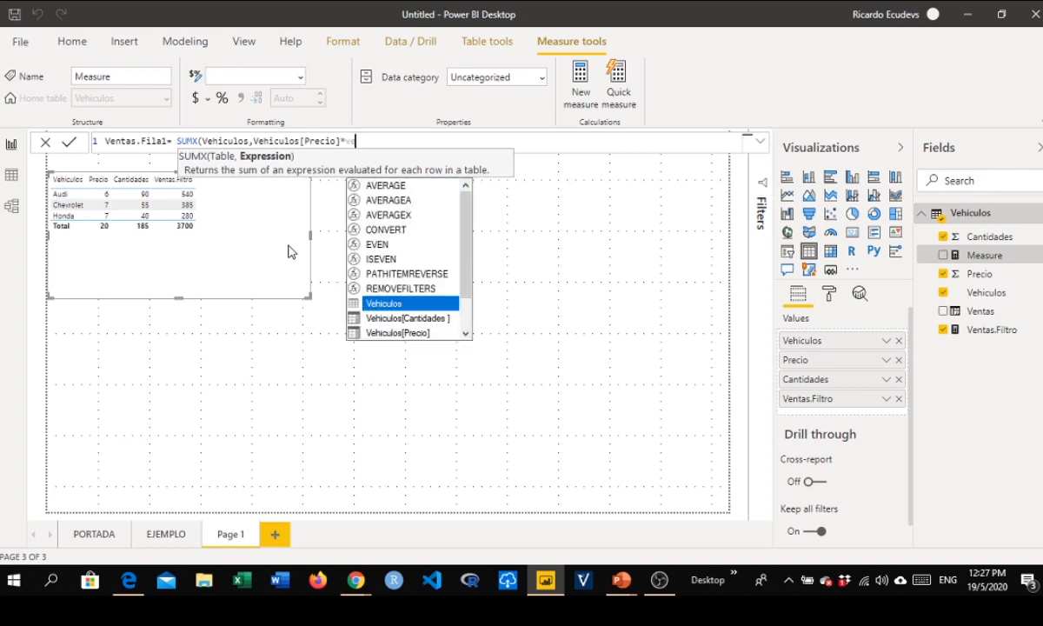
pyautogui.doubleClick(393, 319)
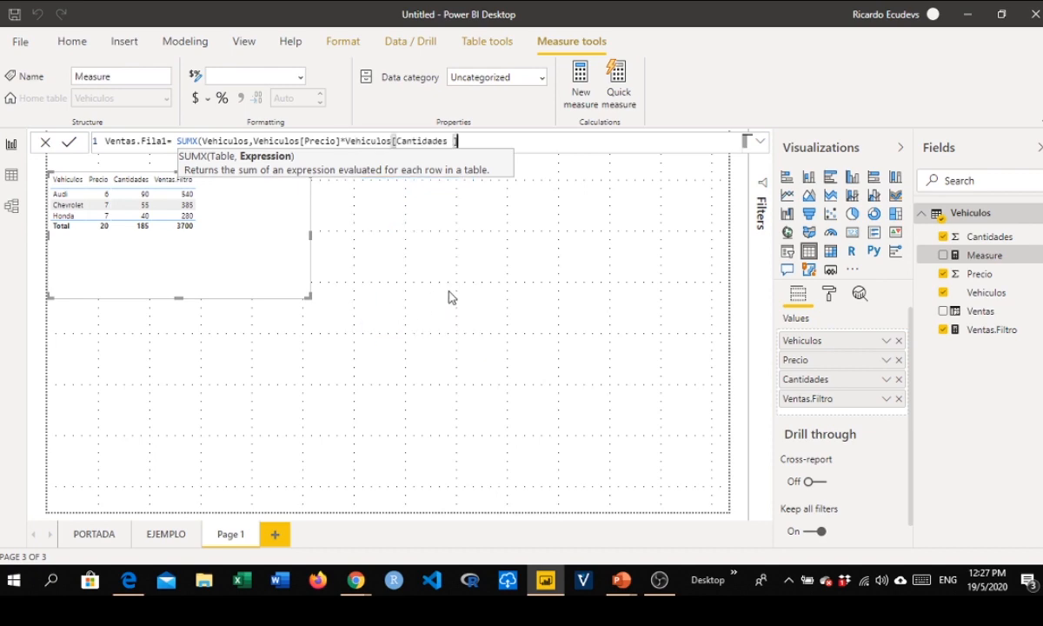
pyautogui.write(')')
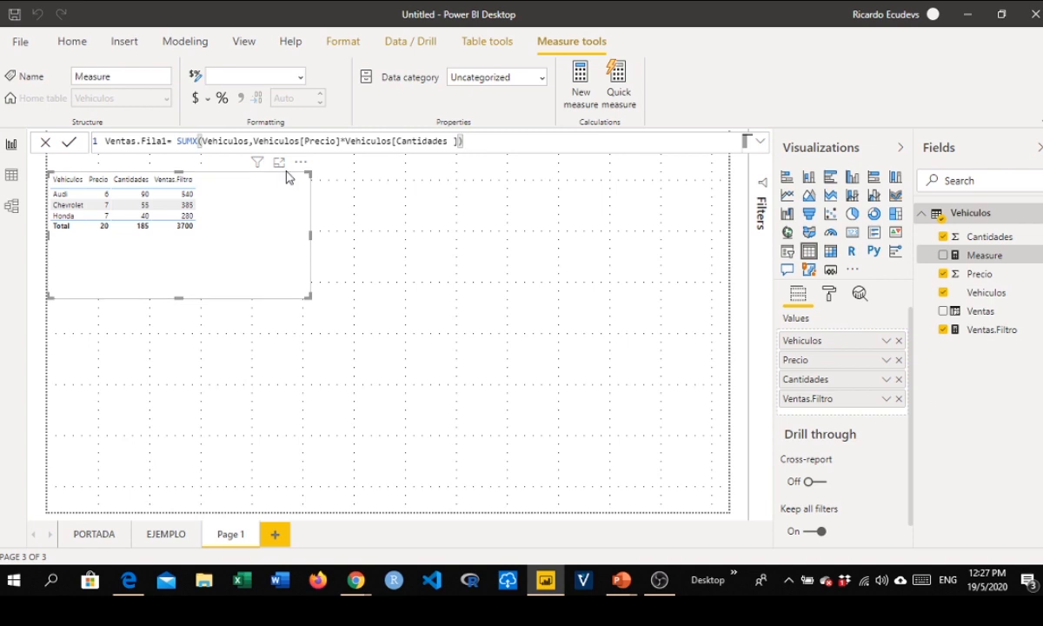
pyautogui.press('Return')
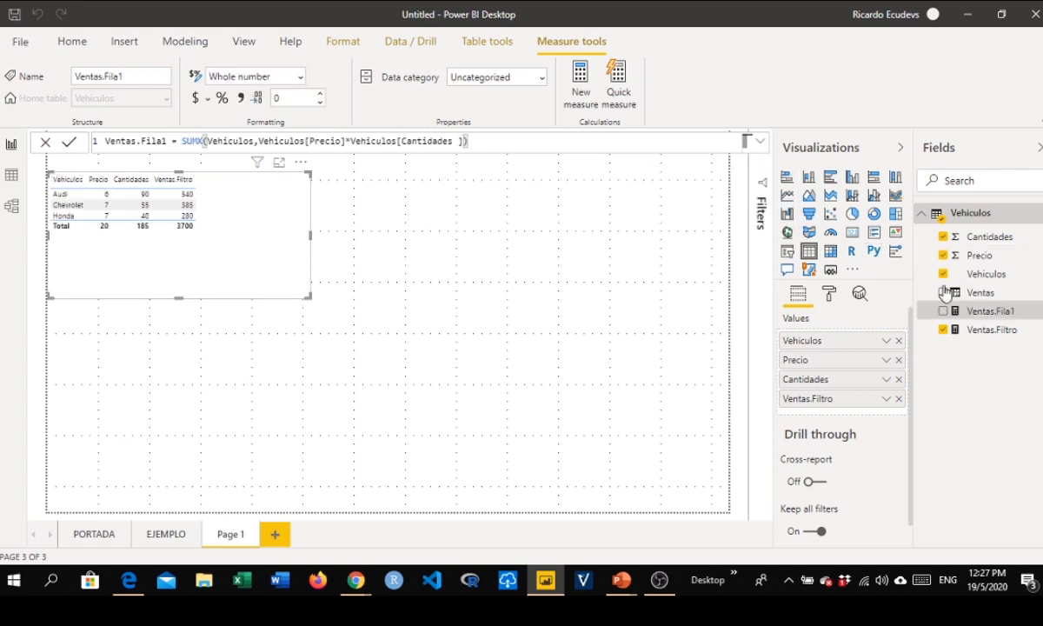
pyautogui.moveTo(972, 313); pyautogui.dragTo(830, 421)
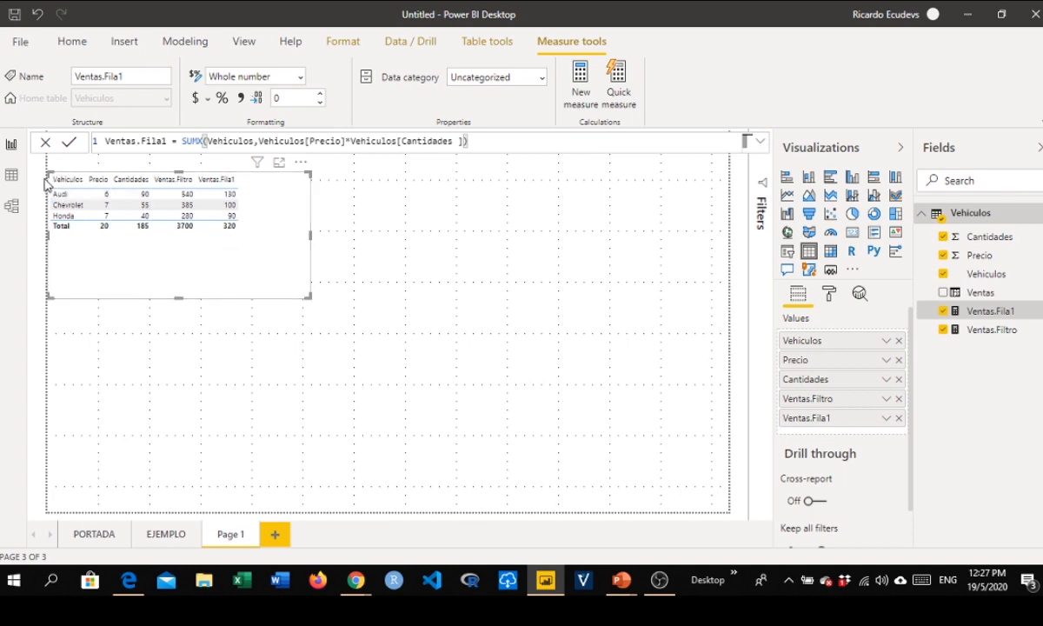
# Step: Review the filter and row context formulas on the EJEMPLO page and filter the Vehiculos table data to Audi rows only
pyautogui.click(155, 534)
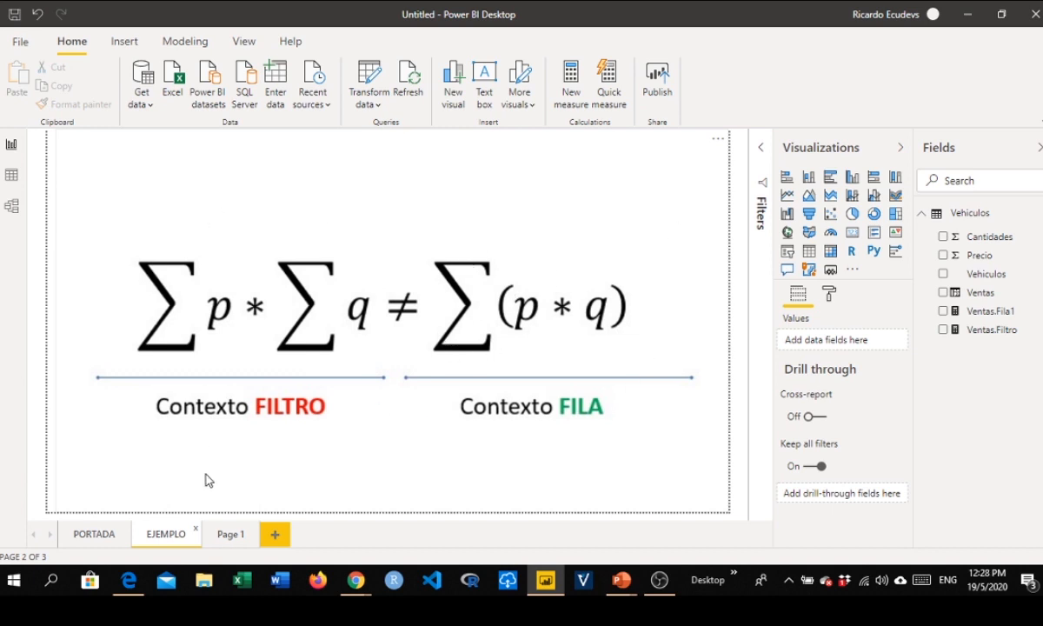
pyautogui.click(221, 537)
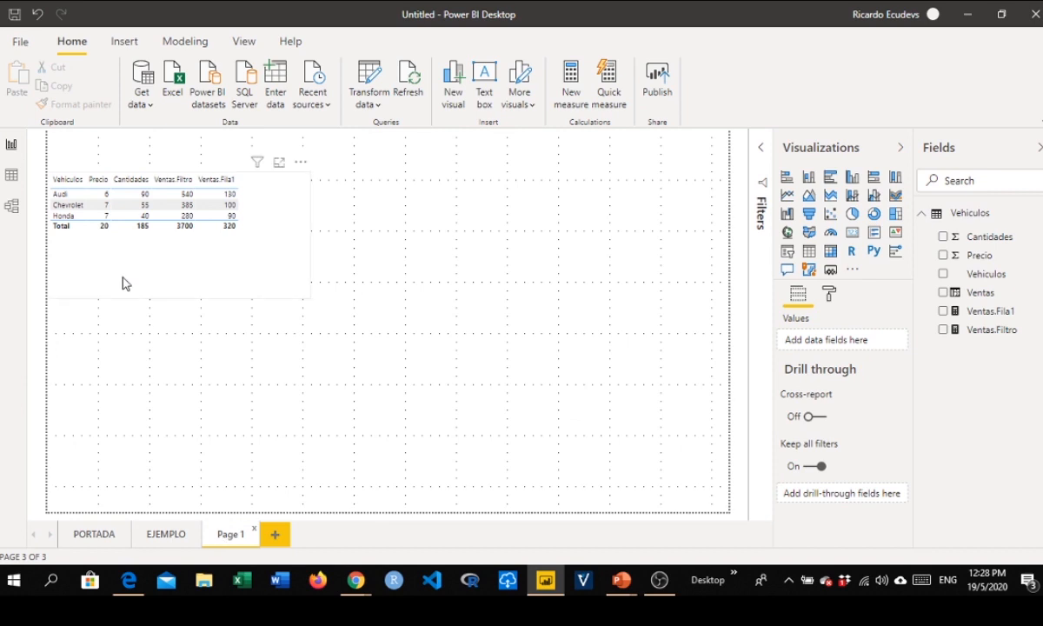
pyautogui.click(15, 179)
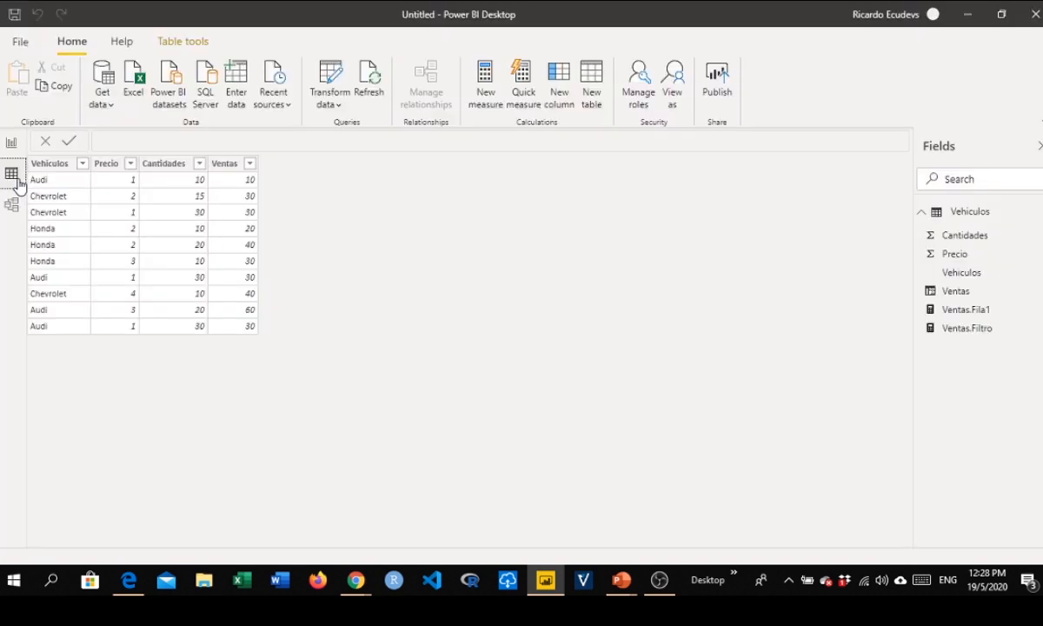
pyautogui.click(76, 163)
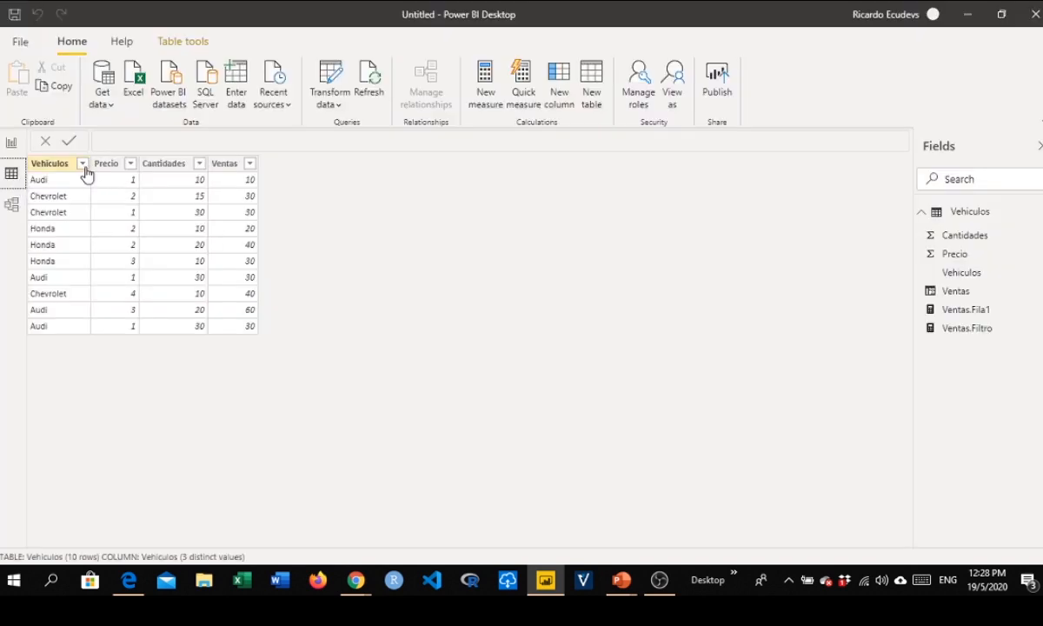
pyautogui.click(82, 164)
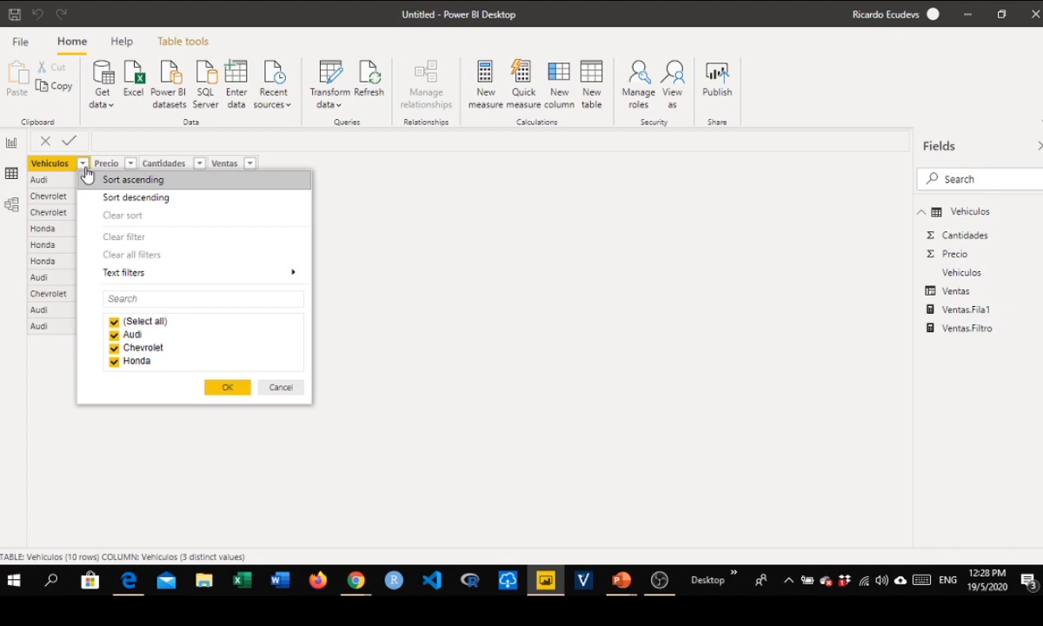
pyautogui.click(114, 321)
pyautogui.click(114, 335)
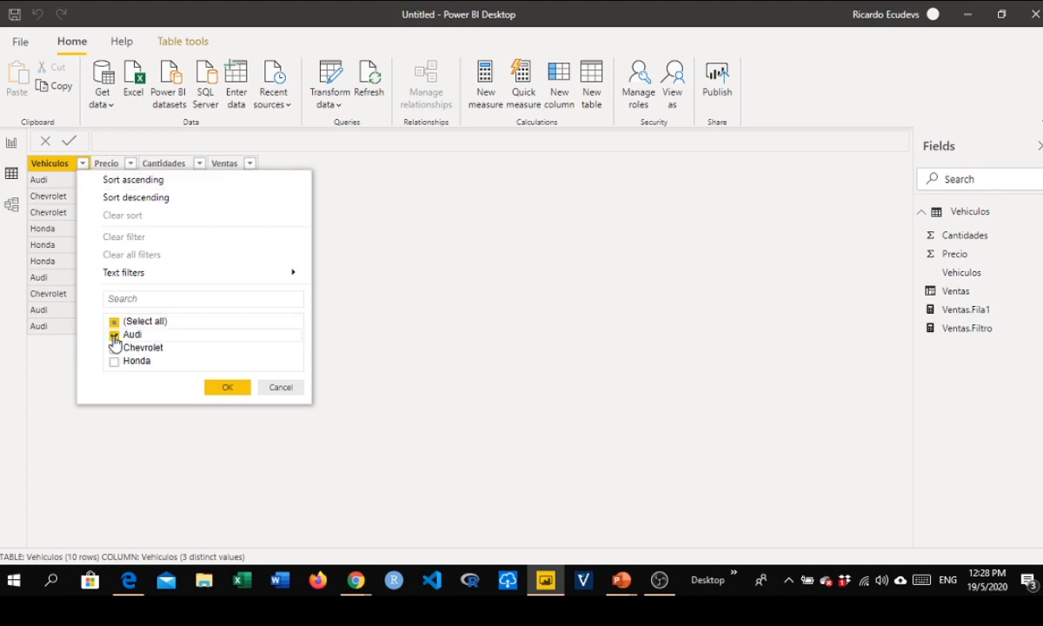
pyautogui.click(224, 387)
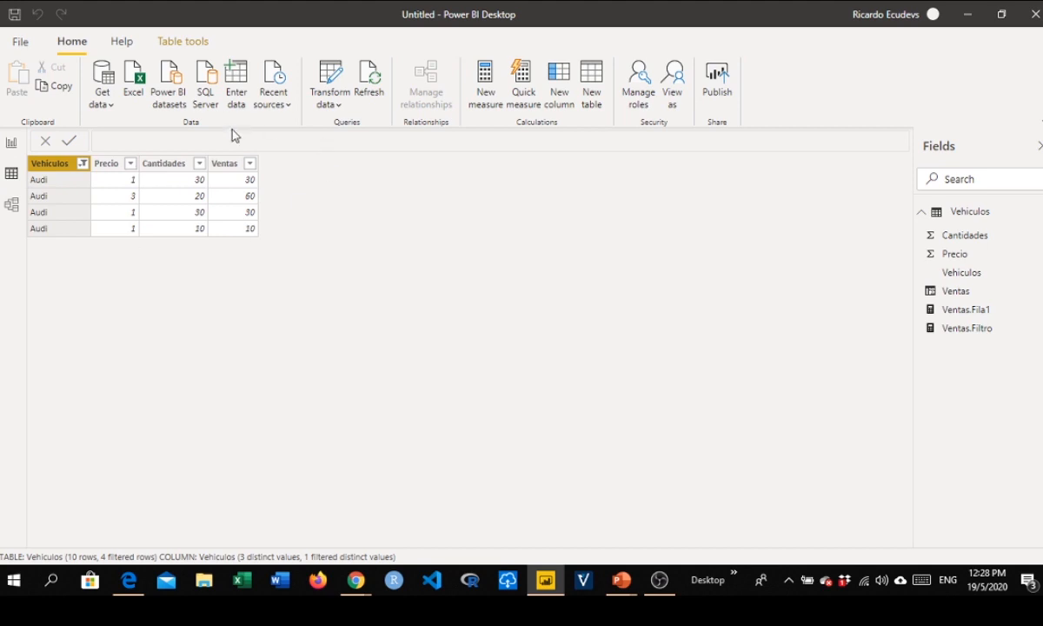
# Step: Compare the filtered Audi rows in the table data with the Audi values of both measures in the Page 1 visual
pyautogui.click(12, 142)
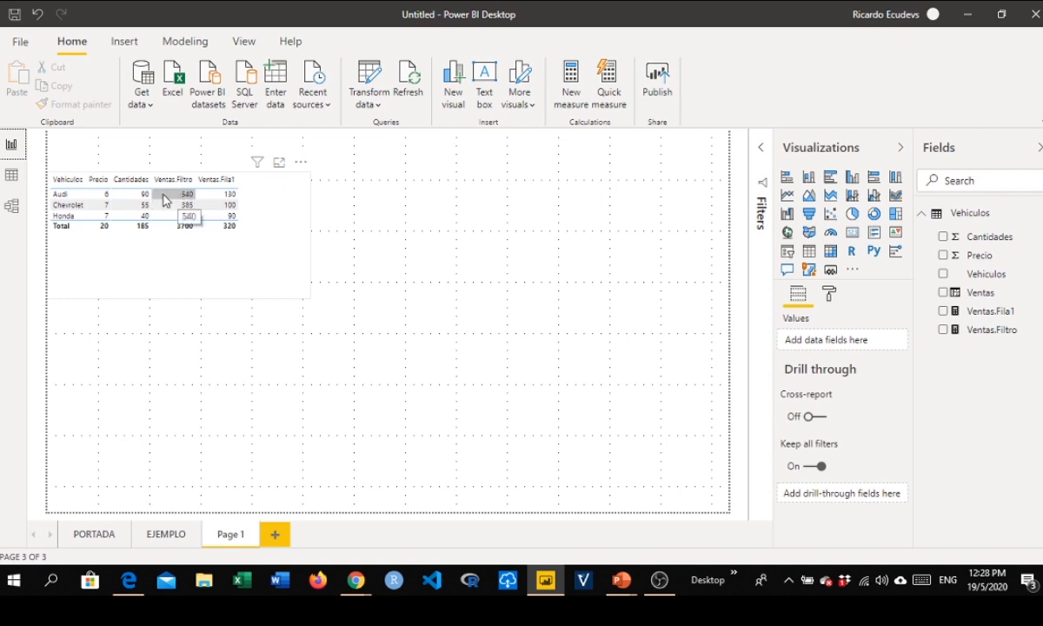
pyautogui.click(15, 174)
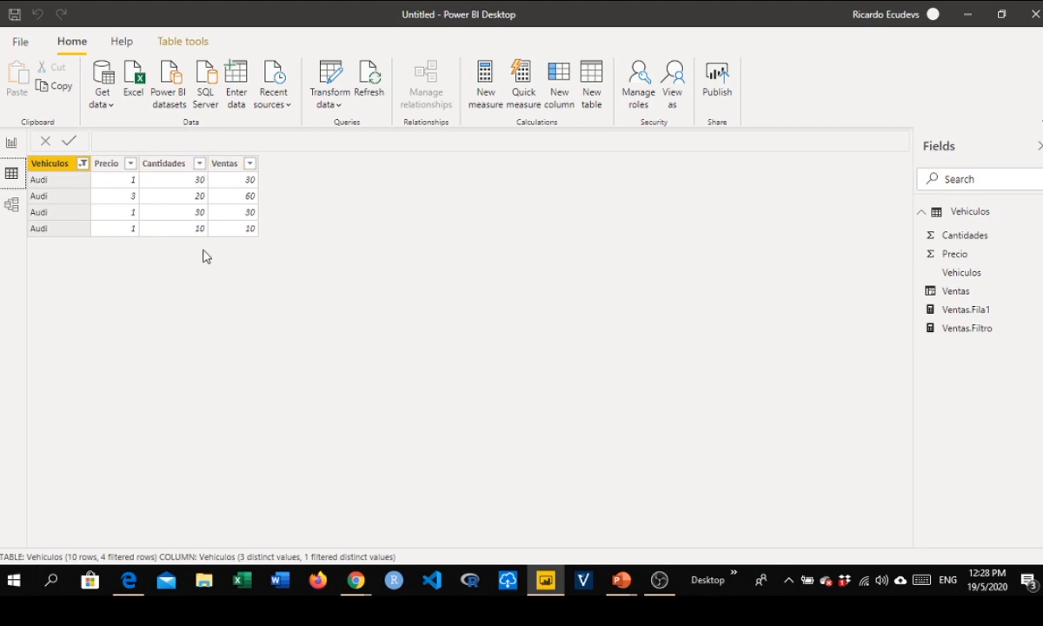
pyautogui.click(10, 142)
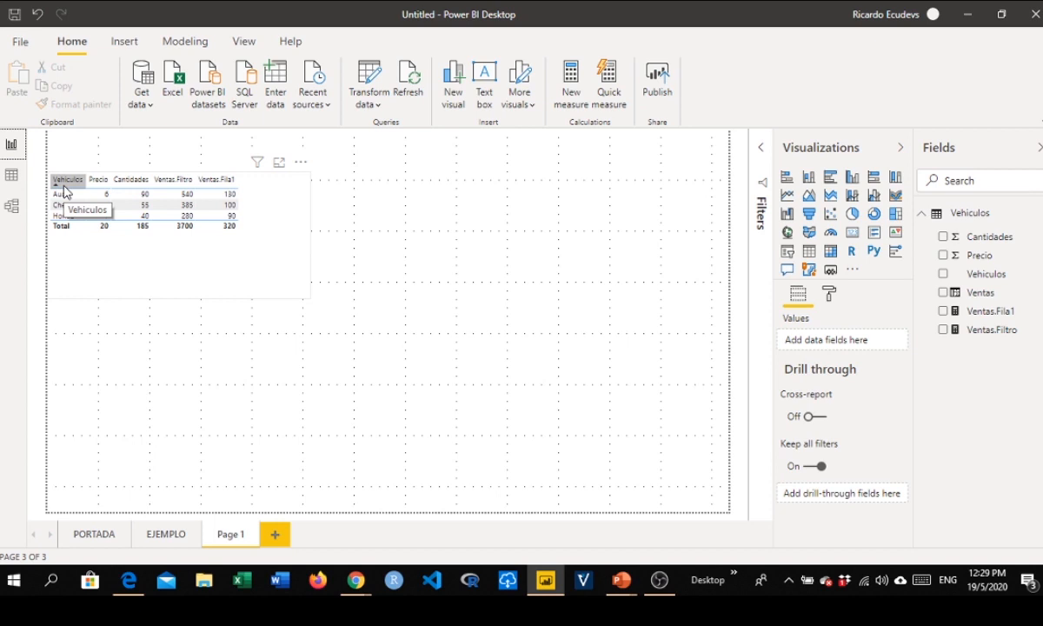
# Step: Reselect all values in the Vehiculos column filter so the table data includes every vehicle
pyautogui.click(12, 175)
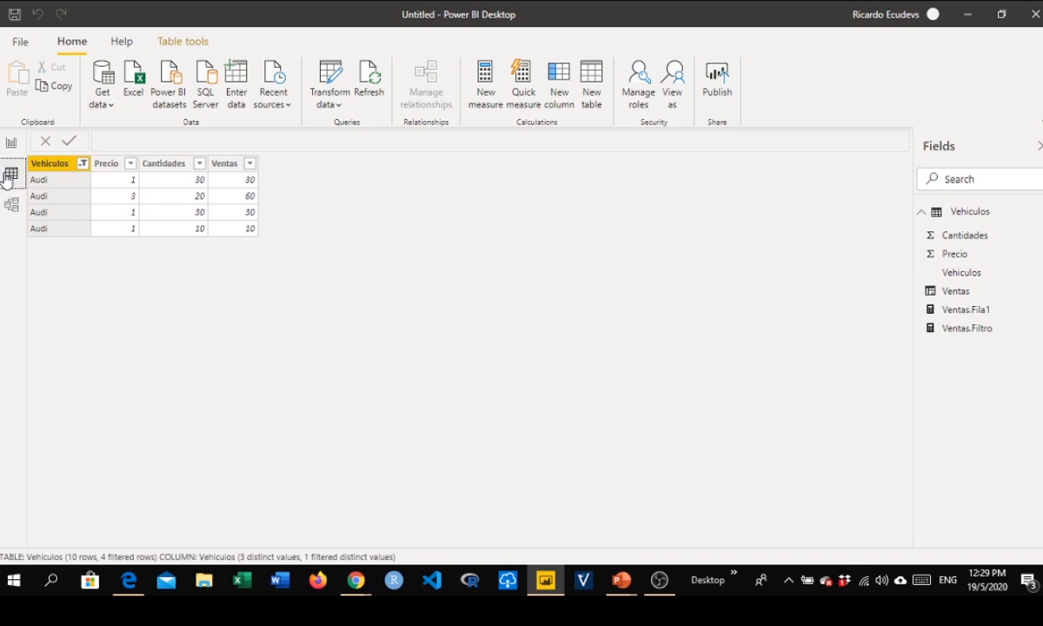
pyautogui.click(82, 163)
pyautogui.click(114, 322)
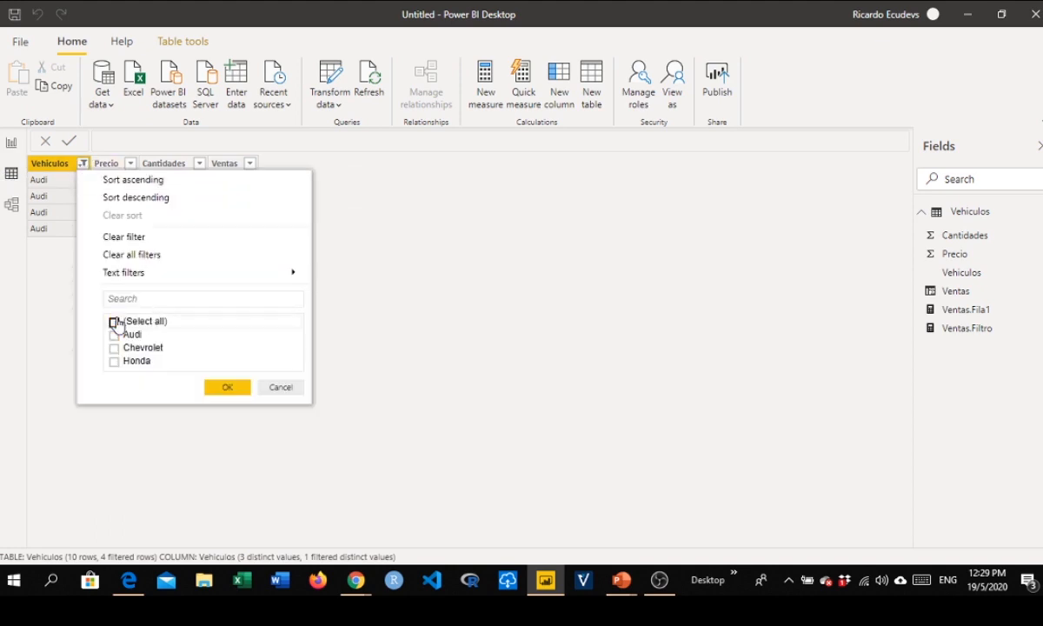
pyautogui.click(114, 322)
pyautogui.click(213, 390)
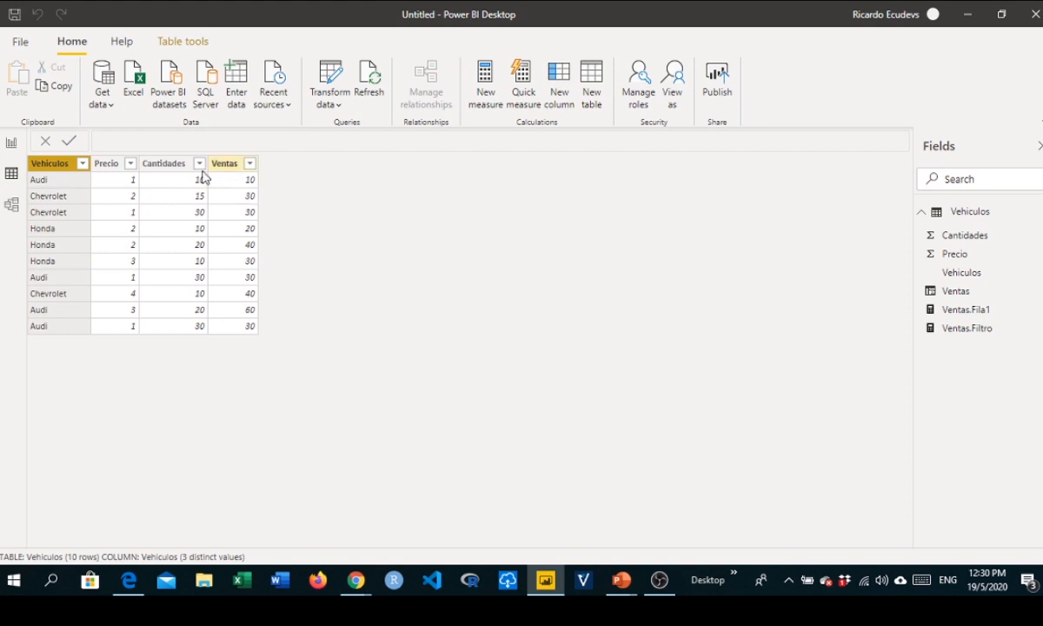
# Step: Return to the Page 1 report, select the table visual and start a new measure named Ventas.Fila2 with a SUM function
pyautogui.click(11, 144)
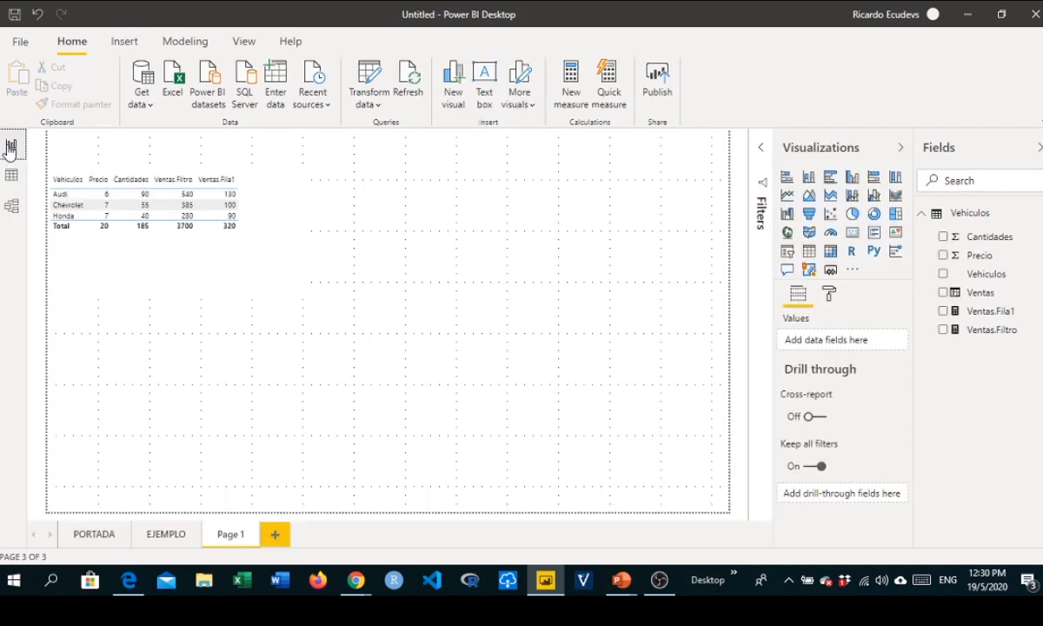
pyautogui.click(275, 253)
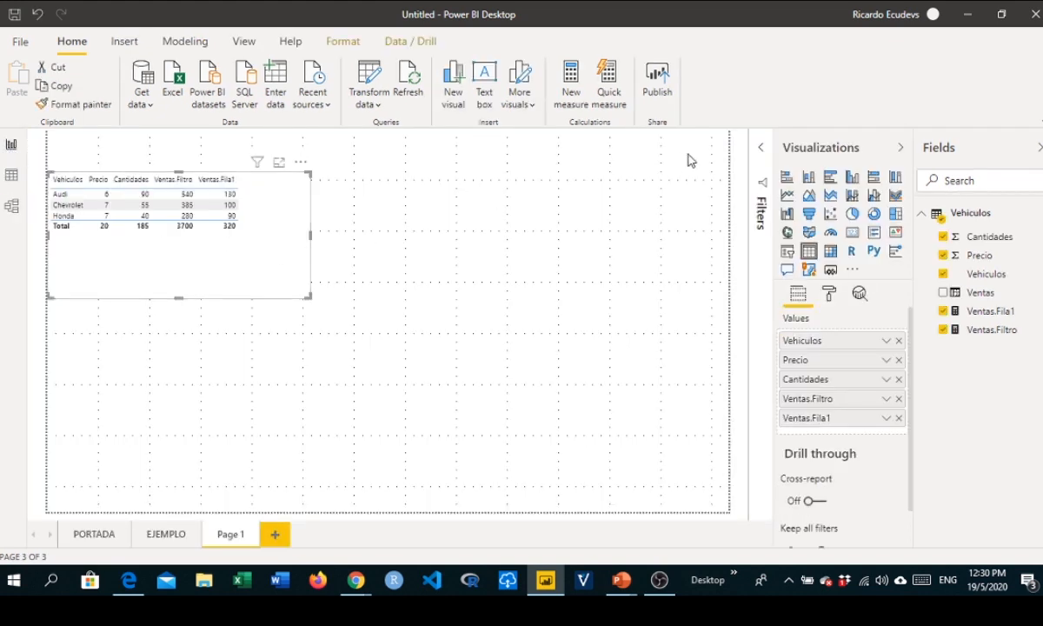
pyautogui.click(574, 105)
pyautogui.click(143, 143)
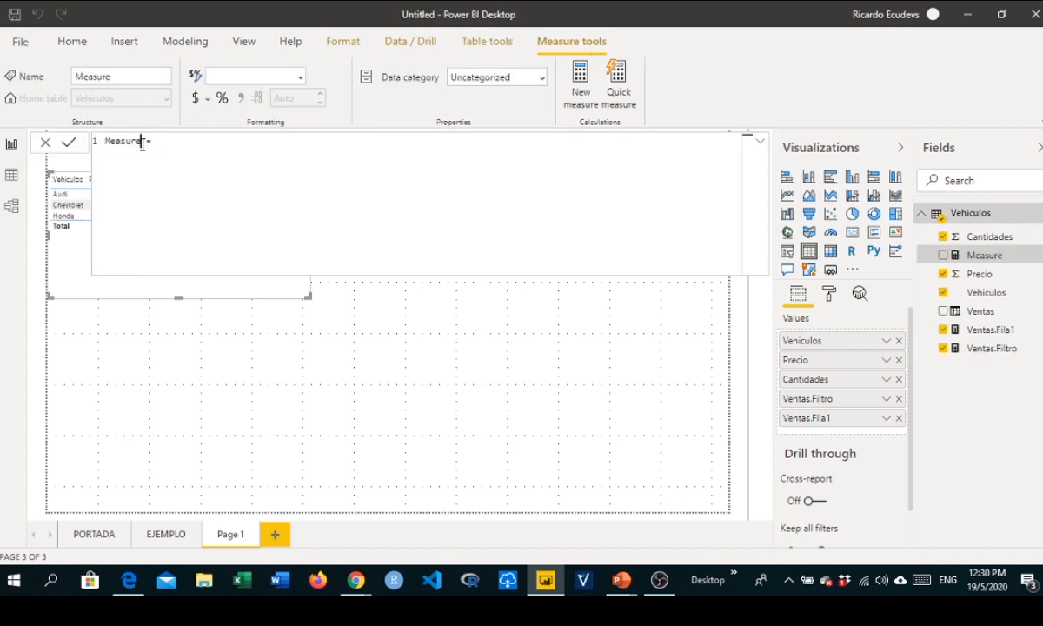
pyautogui.press('BackSpace')
pyautogui.press('BackSpace')
pyautogui.press('BackSpace')
pyautogui.press('BackSpace')
pyautogui.press('BackSpace')
pyautogui.press('BackSpace')
pyautogui.press('BackSpace')
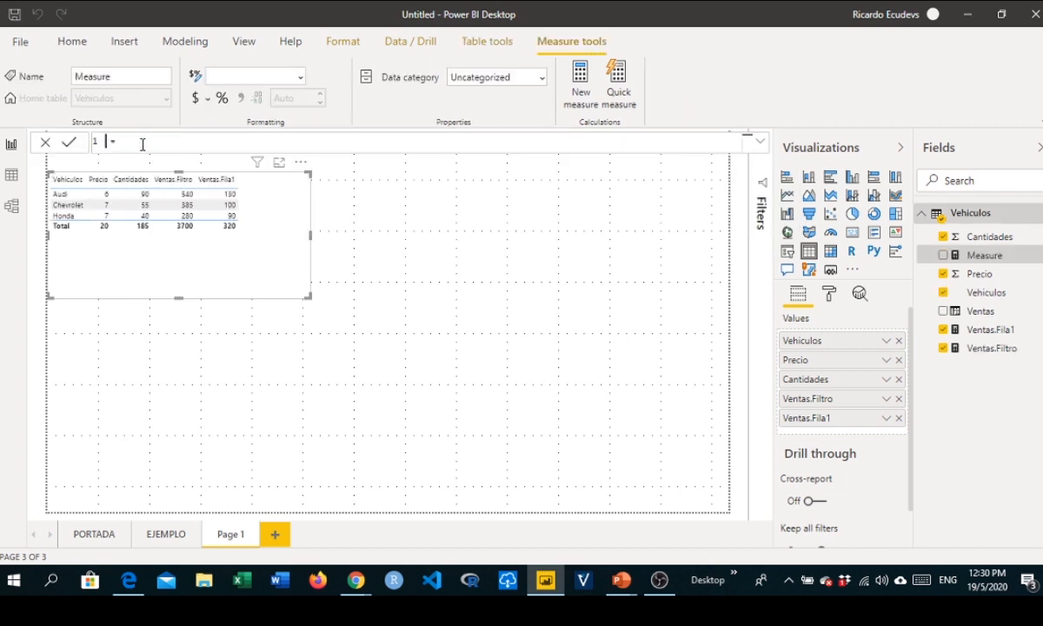
pyautogui.write('Ventas.Fila2 = sum')
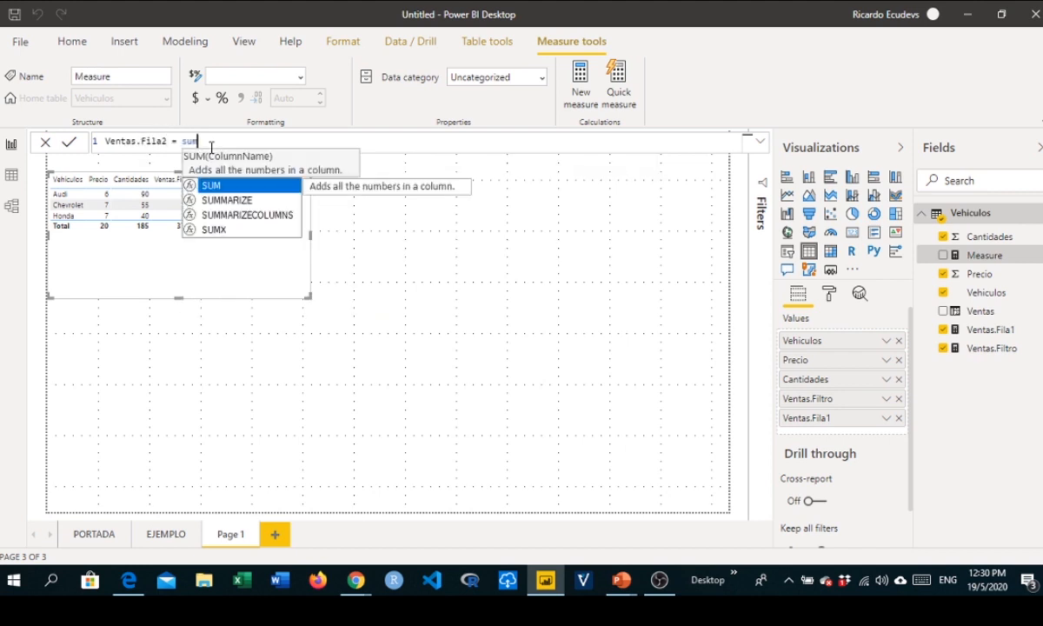
# Step: Complete the Ventas.Fila2 formula as SUM(Vehiculos[Ventas]) and add the measure to the table visual
pyautogui.doubleClick(208, 185)
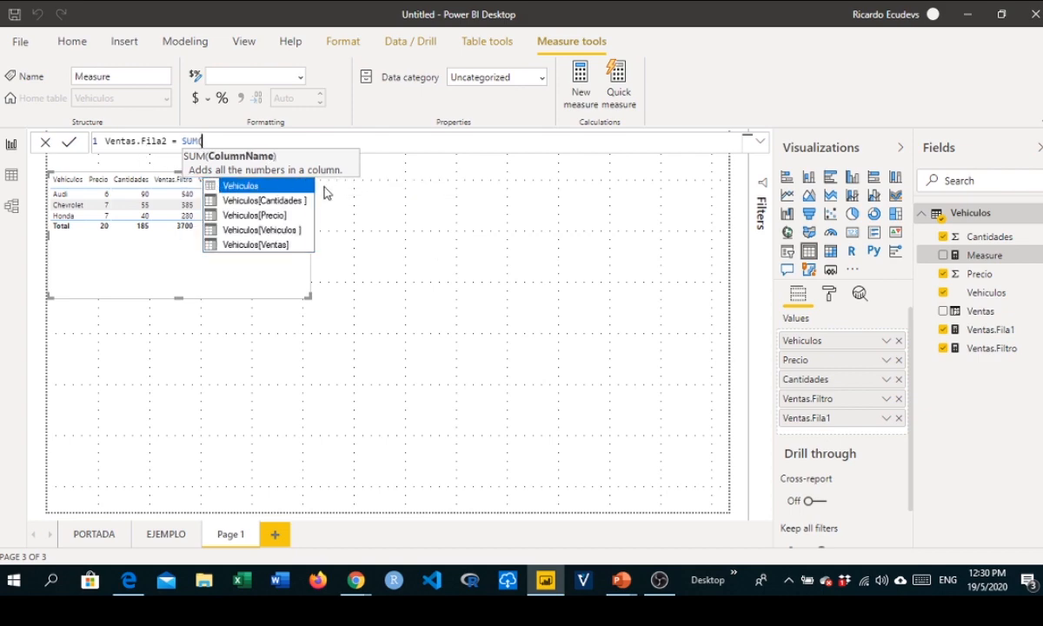
pyautogui.doubleClick(261, 245)
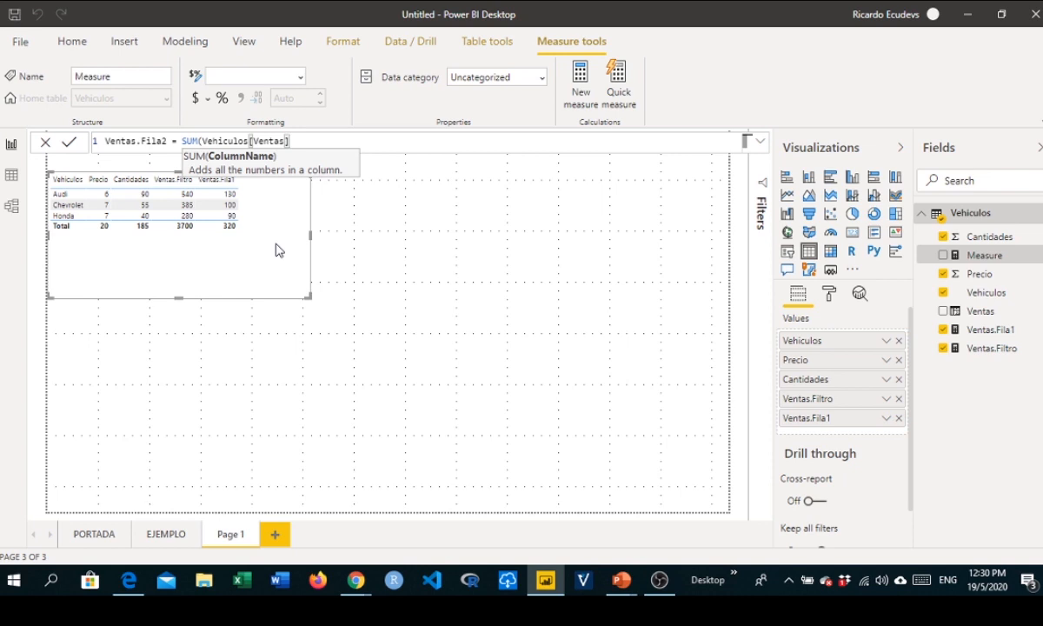
pyautogui.write(')')
pyautogui.press('Return')
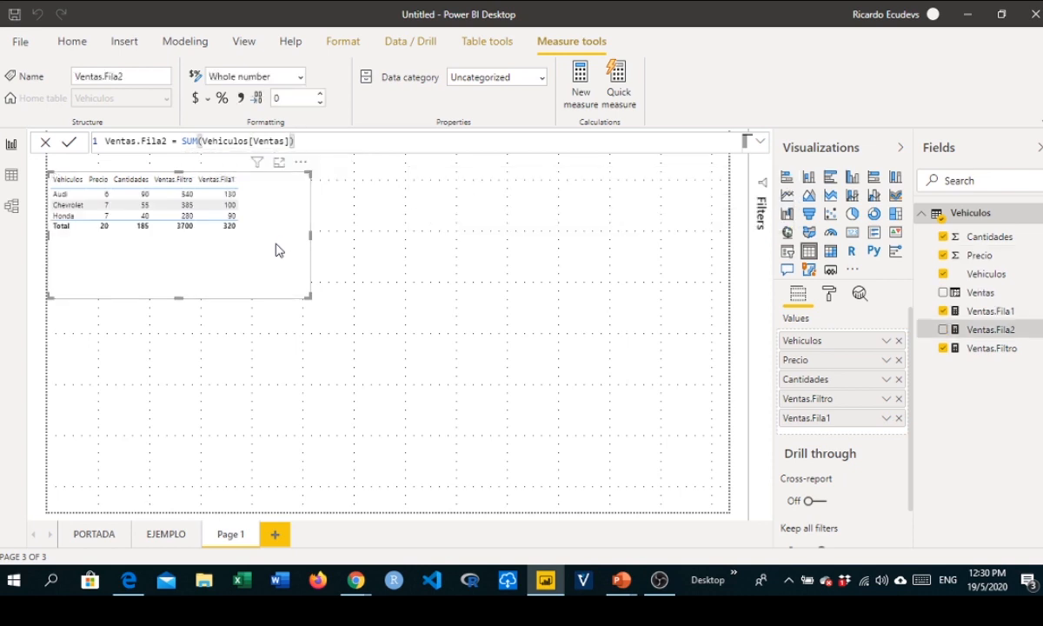
pyautogui.click(943, 330)
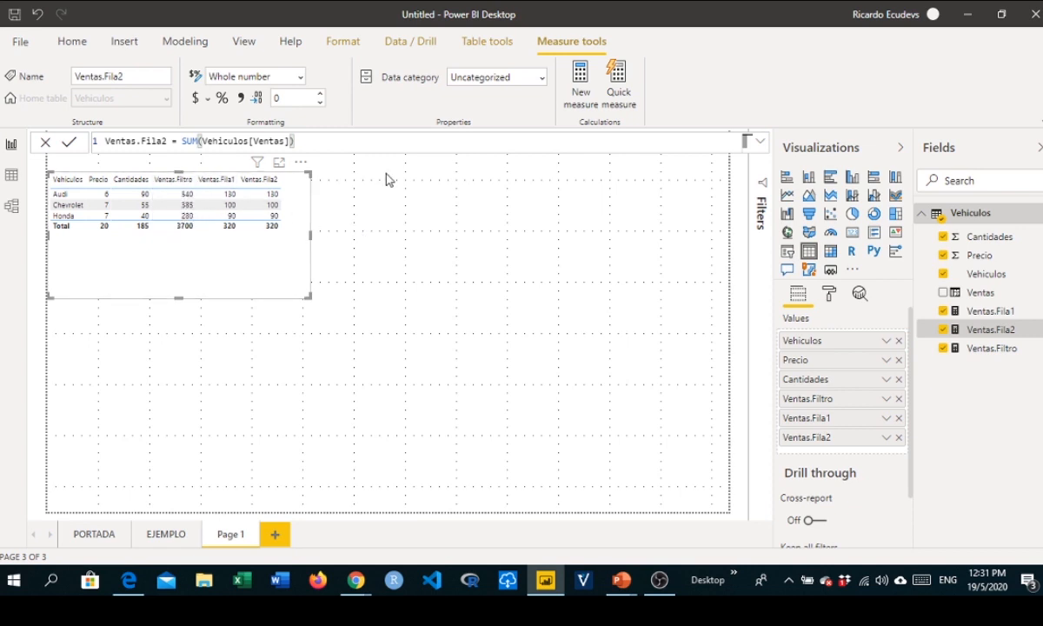
# Step: Review the formulas of Ventas.Filtro, Ventas.Fila1 and Ventas.Fila2 and compare them with their columns in the table visual
pyautogui.click(991, 349)
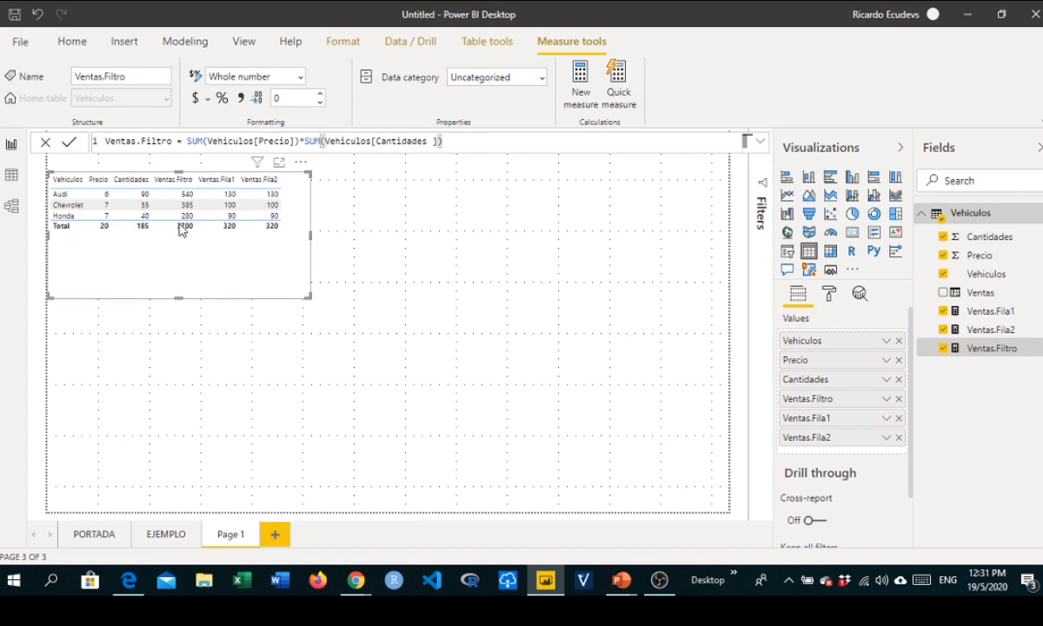
pyautogui.moveTo(181, 231)
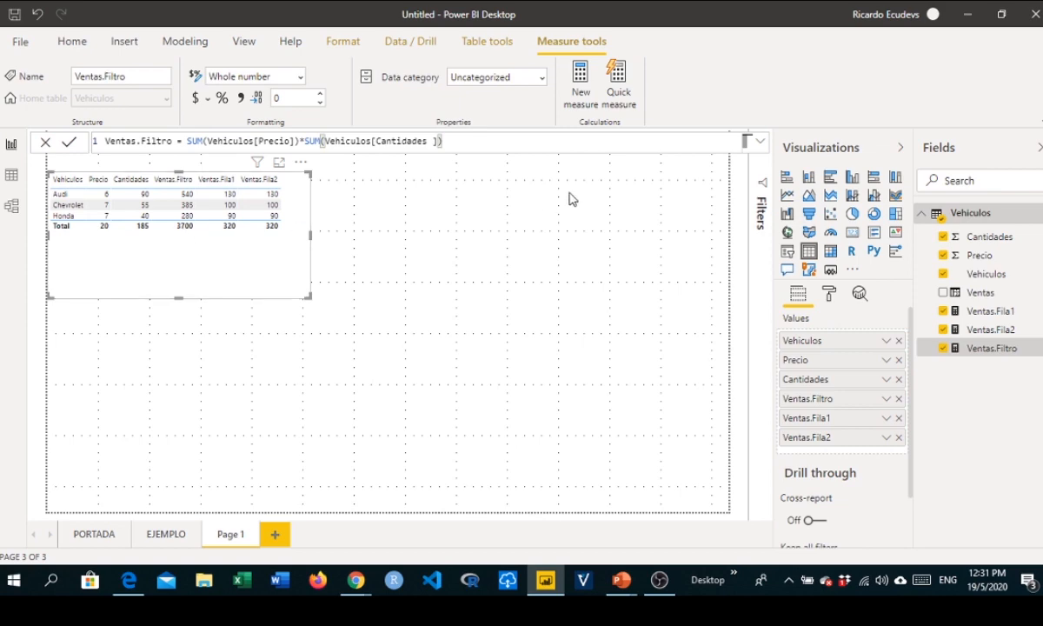
pyautogui.click(992, 315)
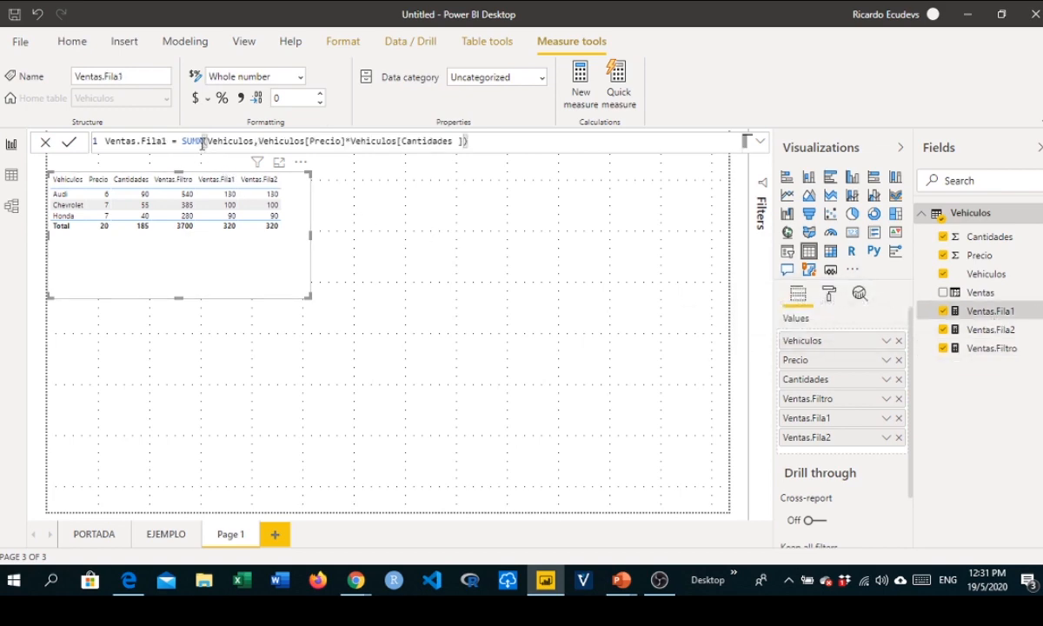
pyautogui.doubleClick(191, 141)
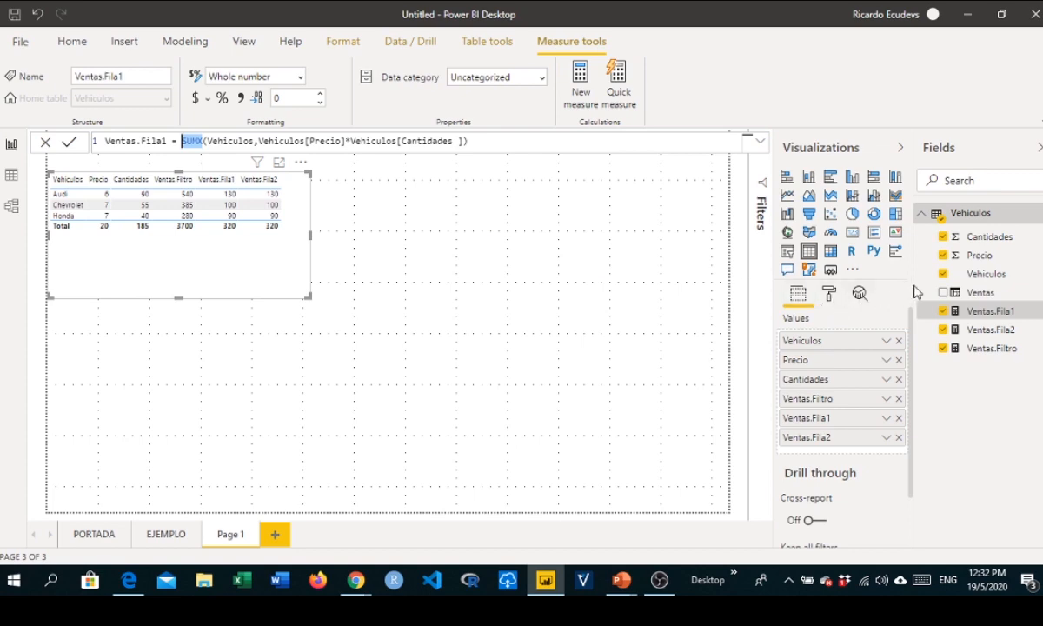
pyautogui.click(979, 332)
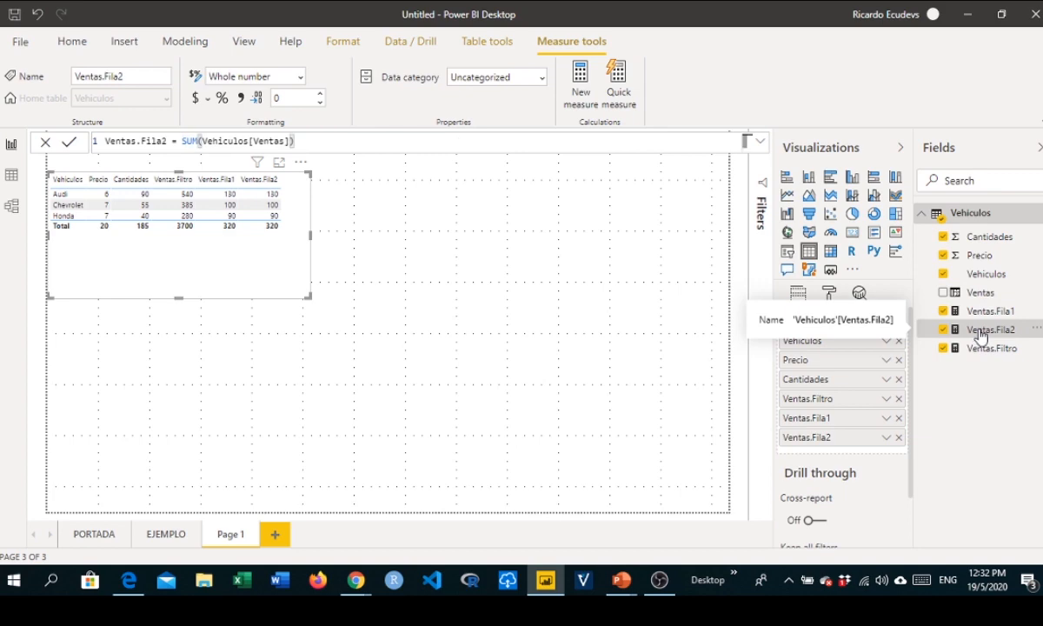
pyautogui.click(976, 349)
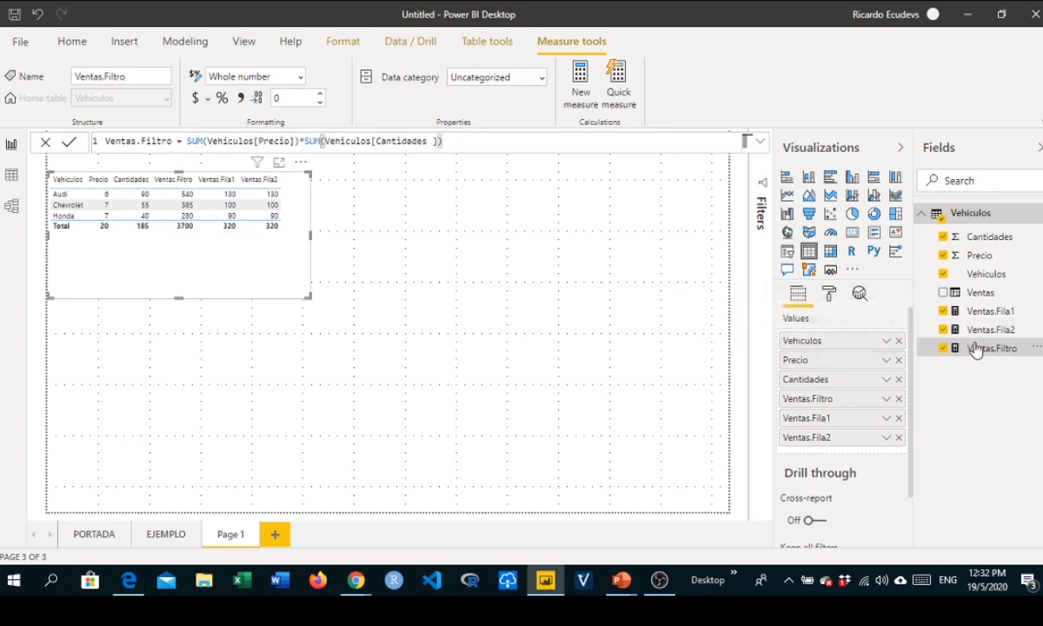
pyautogui.click(973, 333)
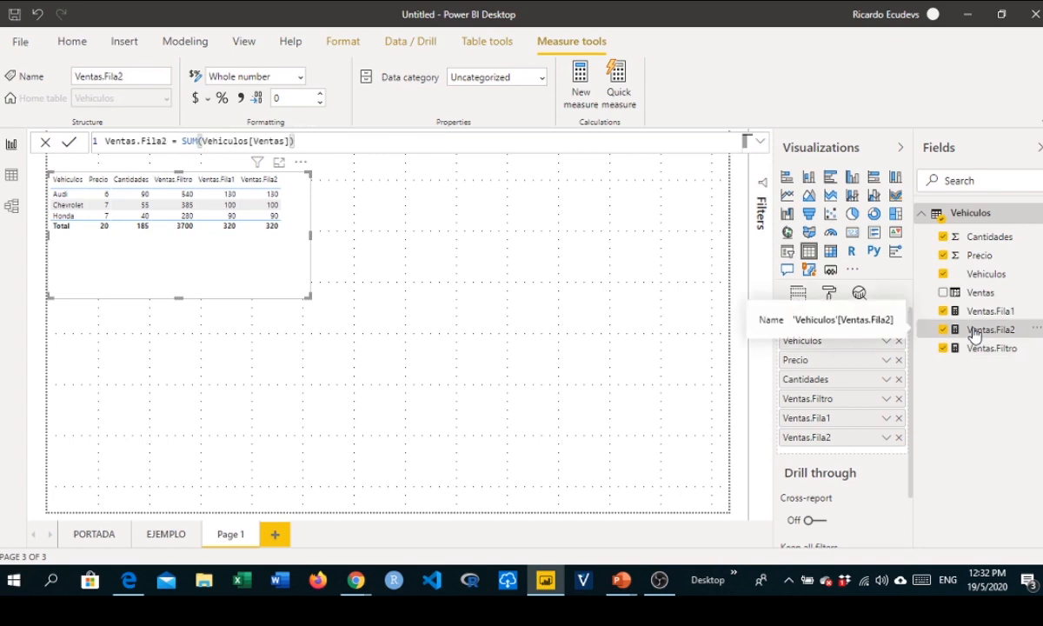